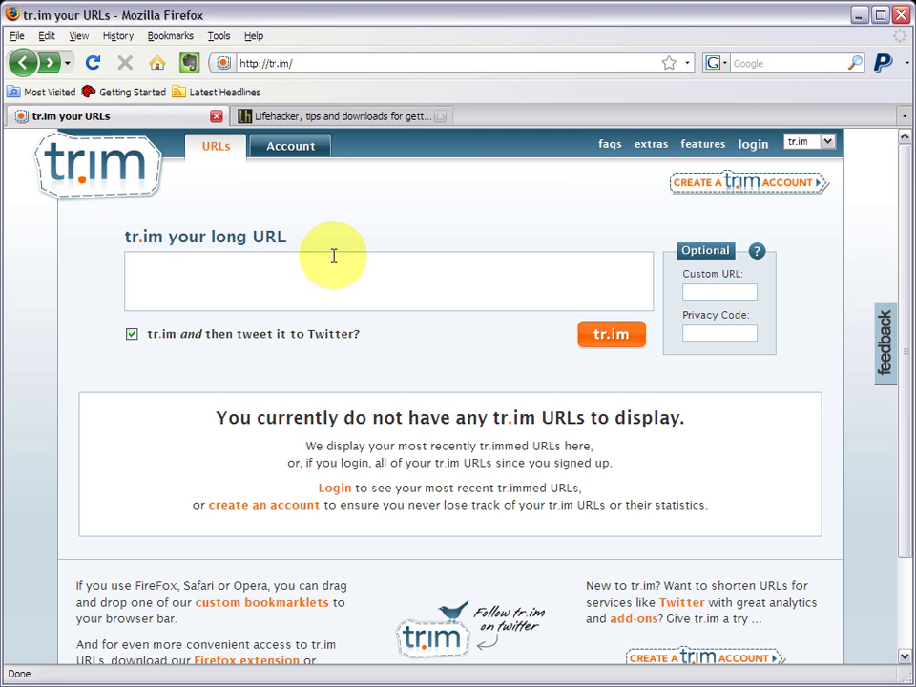
- Look over Lifehacker's search results for "url shortener" and the options on the tr.im home page
left_click(361, 115)
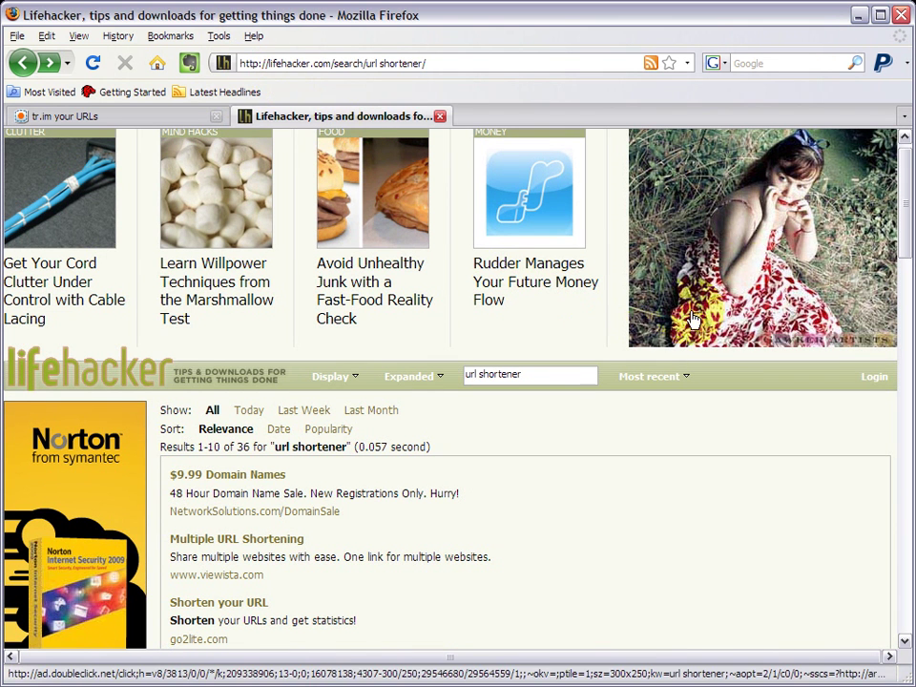
left_click_drag(901, 181, 883, 421)
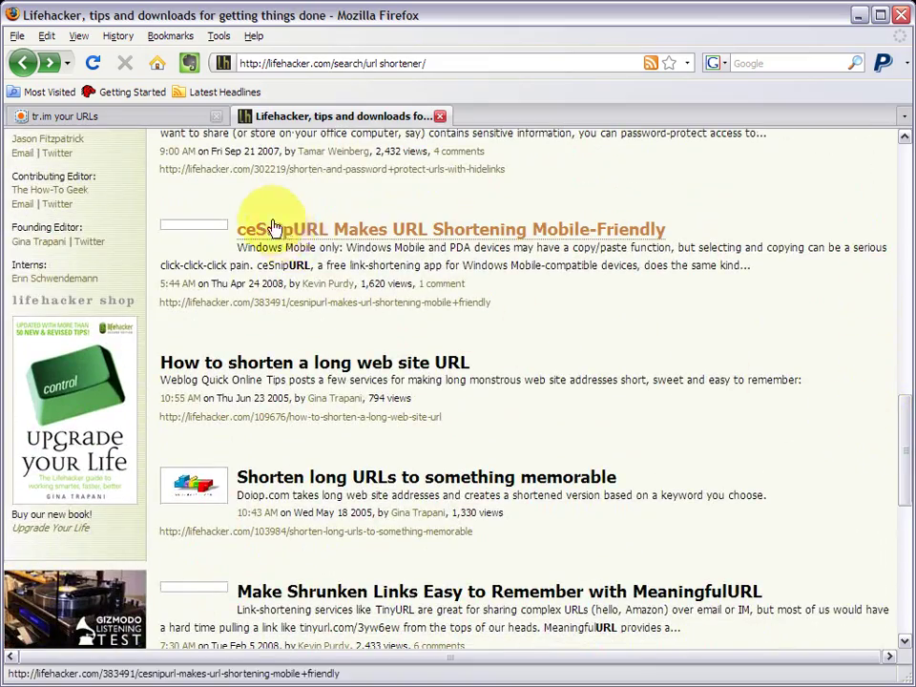
left_click(148, 121)
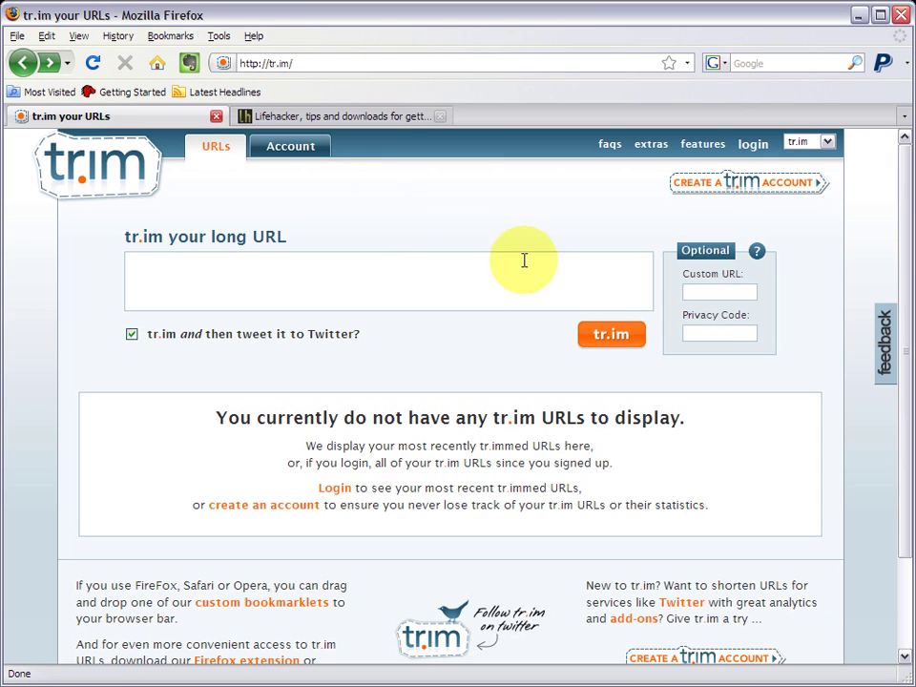
left_click_drag(903, 174, 883, 326)
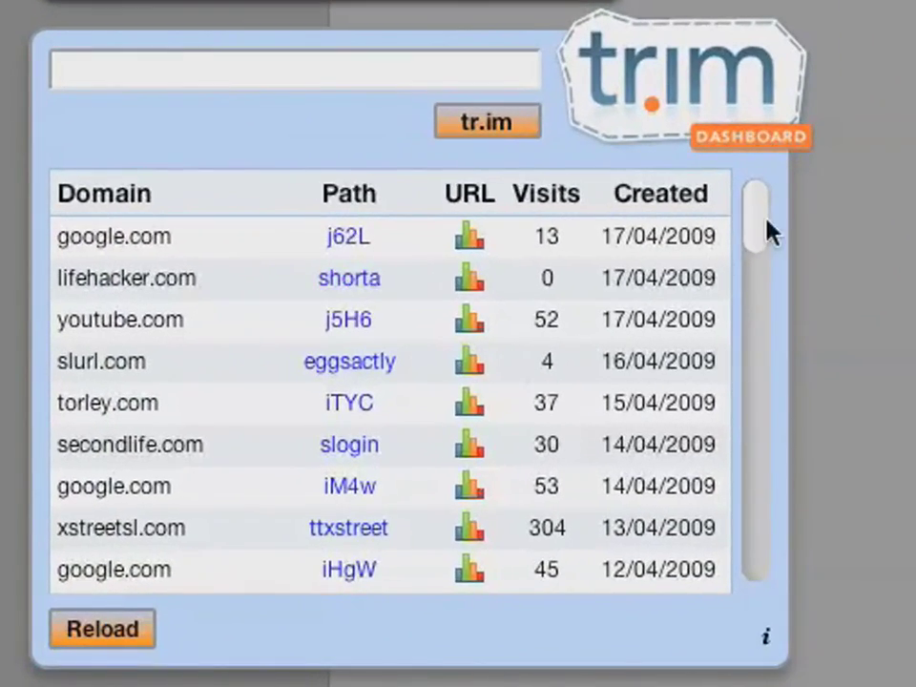
left_click_drag(763, 230, 783, 199)
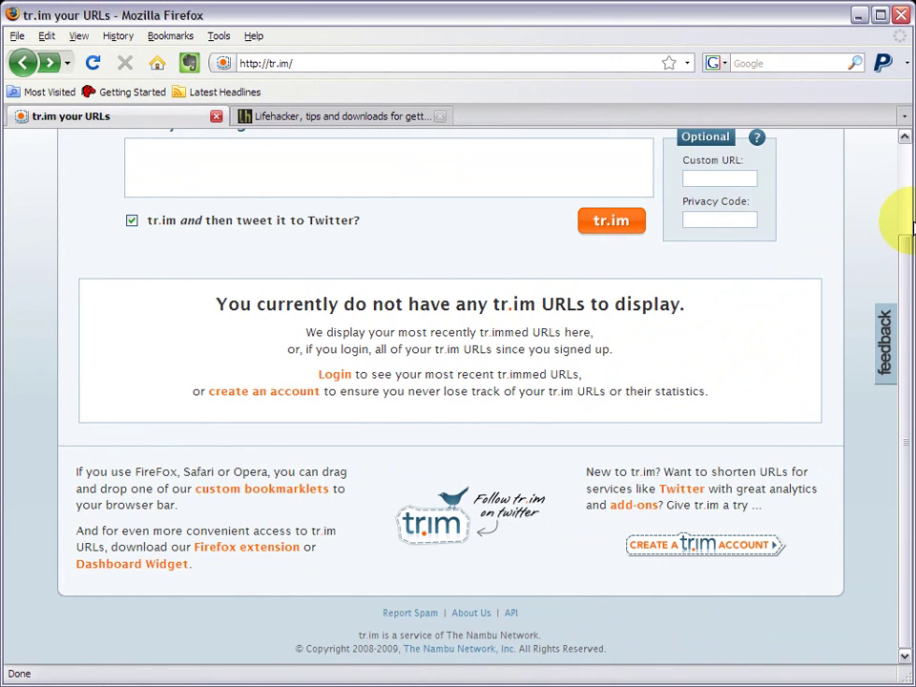
scroll(910, 227, "up", 2)
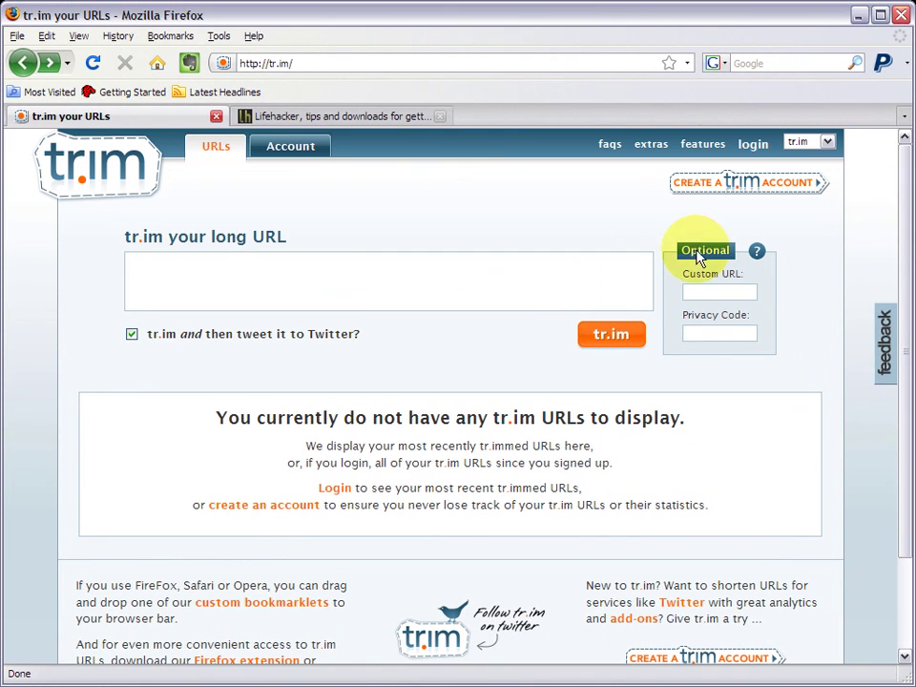
- Copy the address of the Lifehacker "url shortener" search page into tr.im as the long URL
left_click(370, 115)
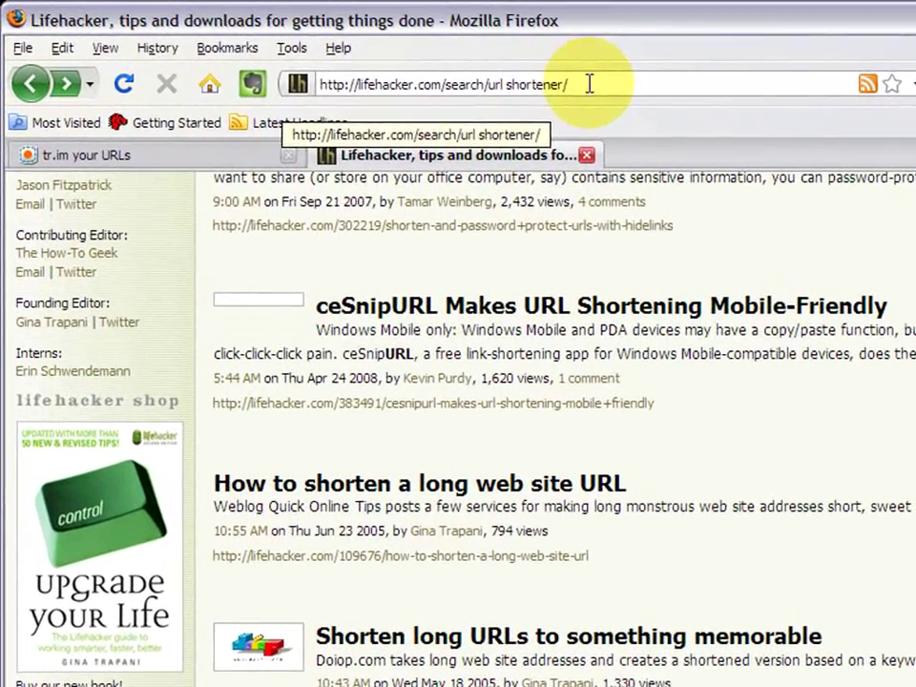
left_click(442, 63)
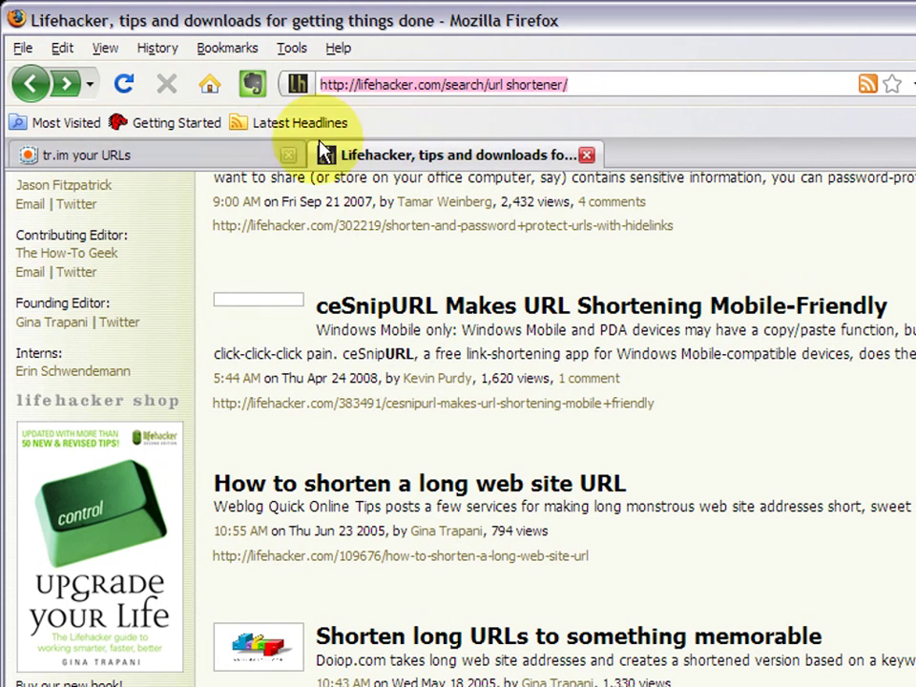
left_click(204, 150)
left_click(315, 346)
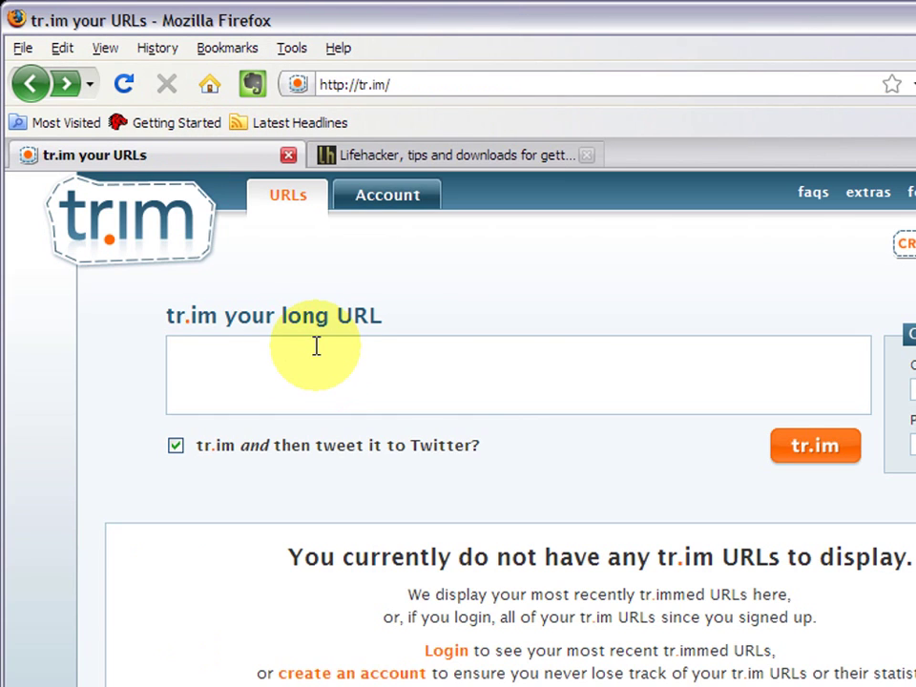
type("http://lifehacker.com/search/url%20shortener/")
- Set the custom URL to "shorta" and shorten the Lifehacker address
left_click(915, 388)
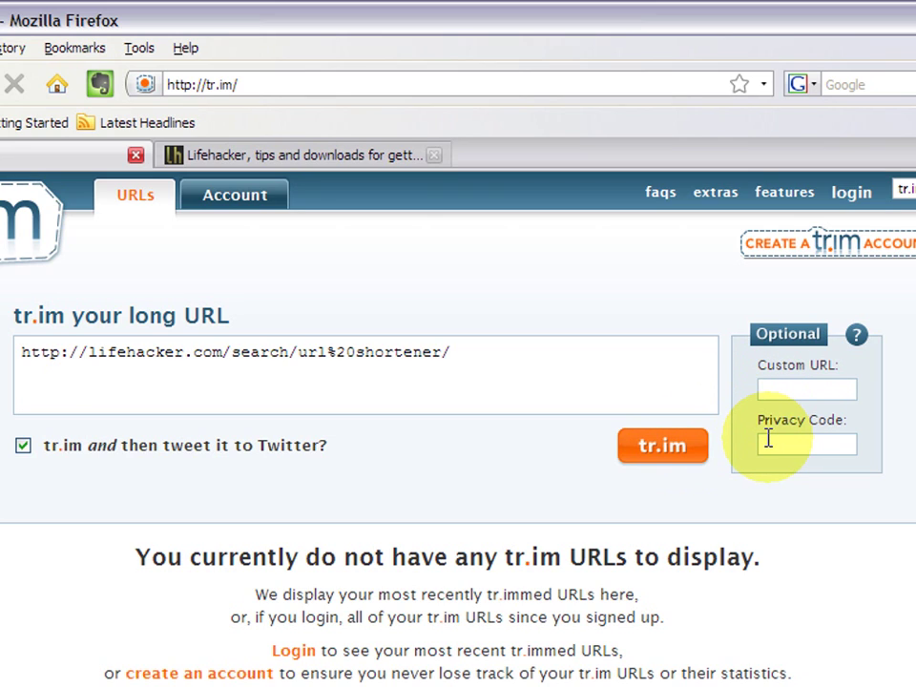
type("orta")
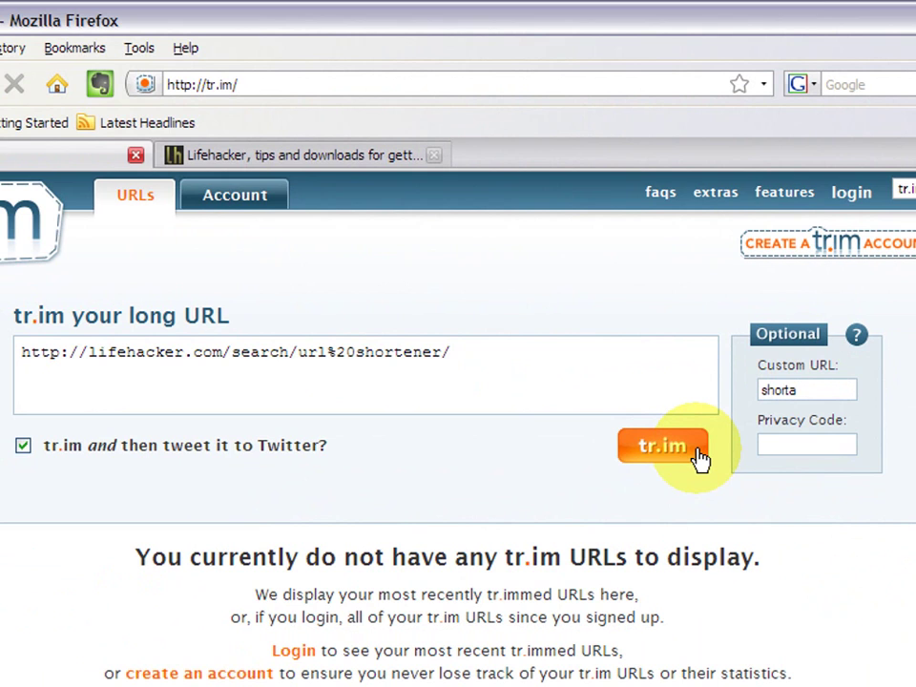
left_click(697, 454)
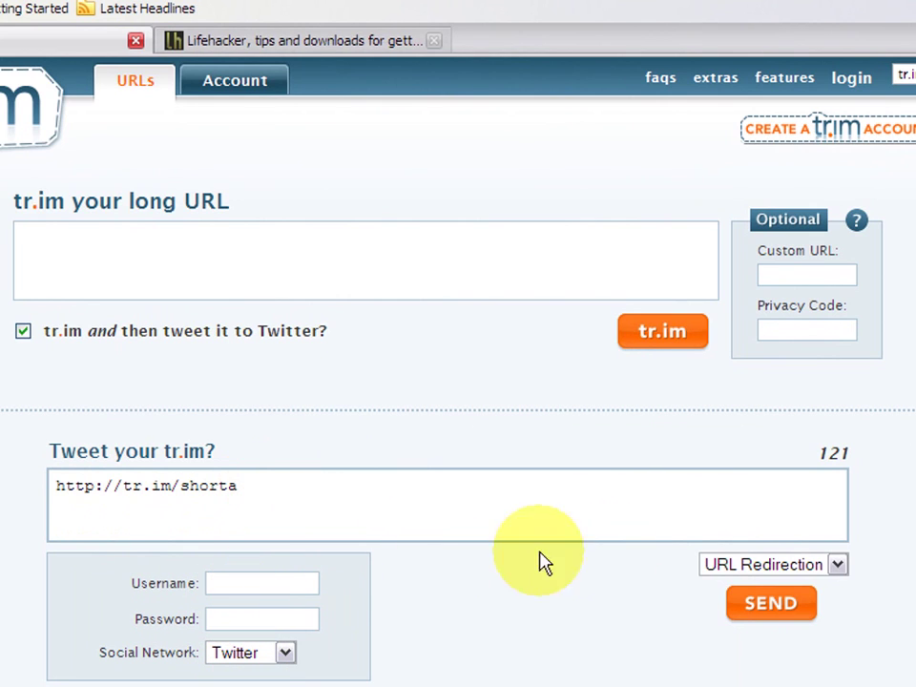
left_click(759, 565)
left_click(759, 565)
left_click(321, 501)
triple_click(321, 500)
key("ctrl+c")
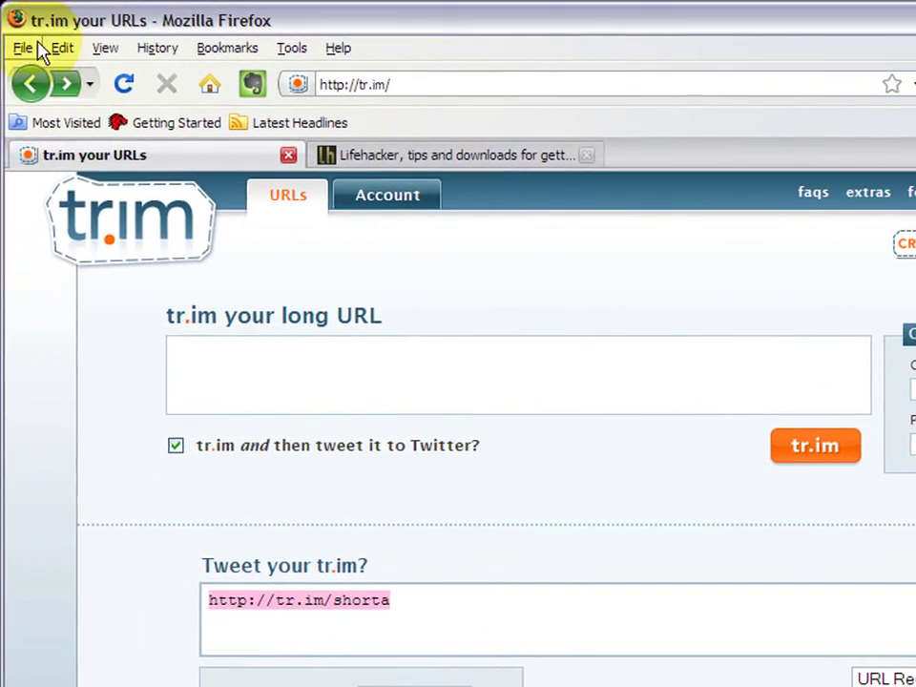
left_click(23, 48)
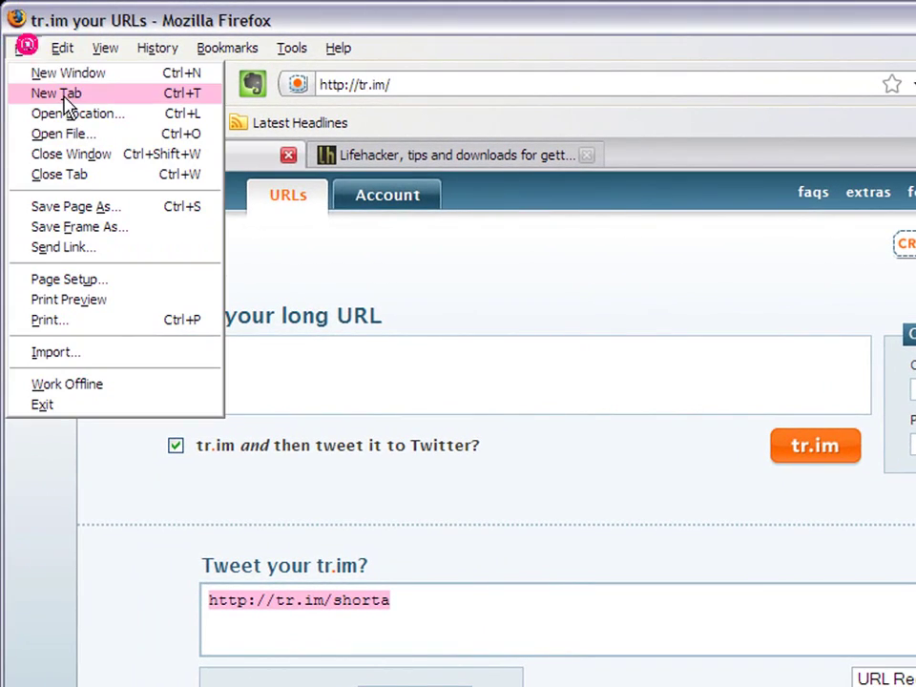
left_click(71, 108)
key("ctrl+v")
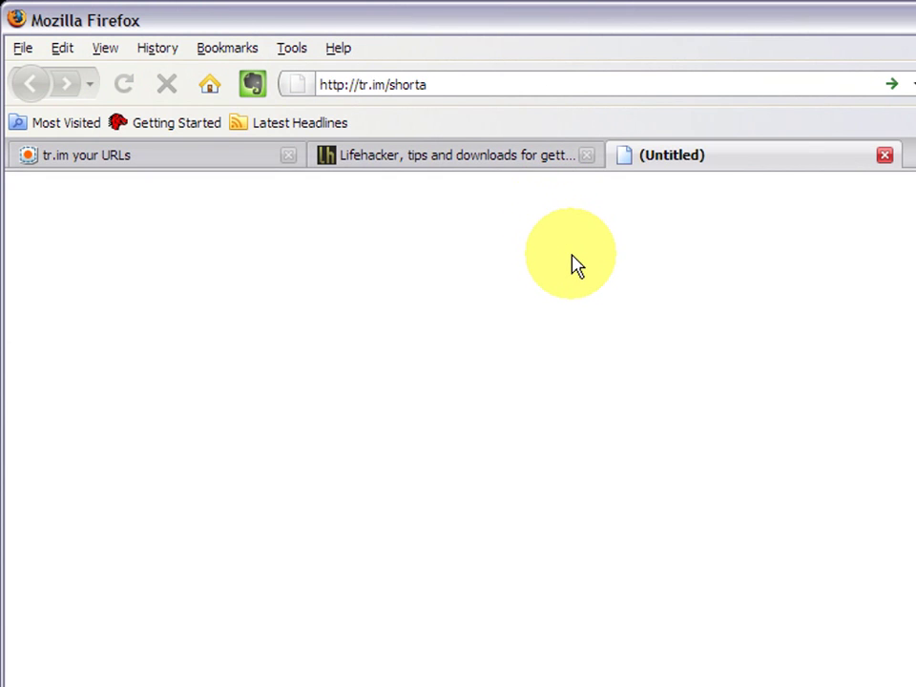
key("Return")
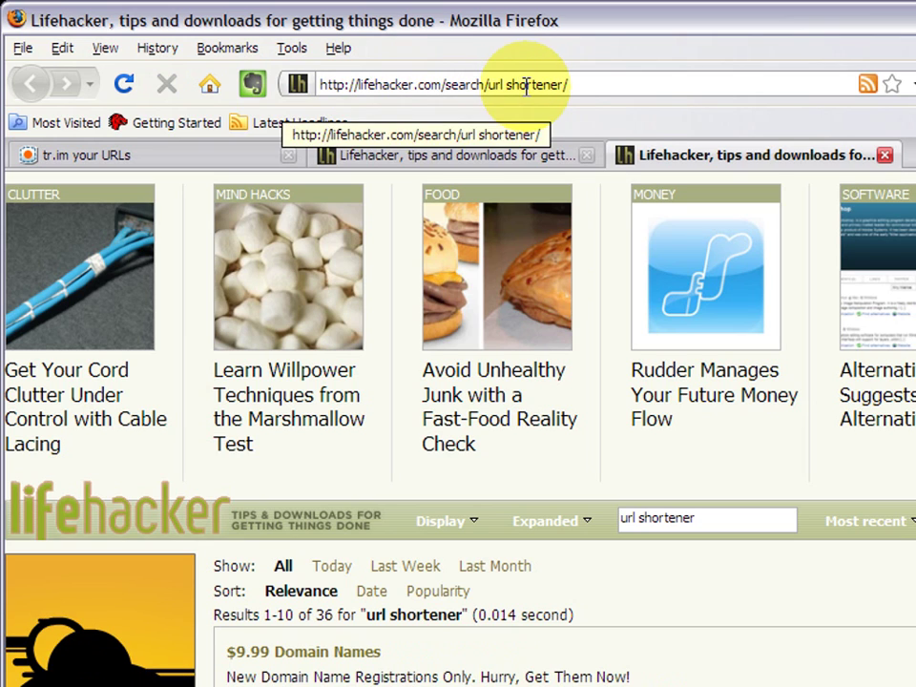
- Return to the tr.im page and log in to the account with the prefilled username and password
left_click(195, 159)
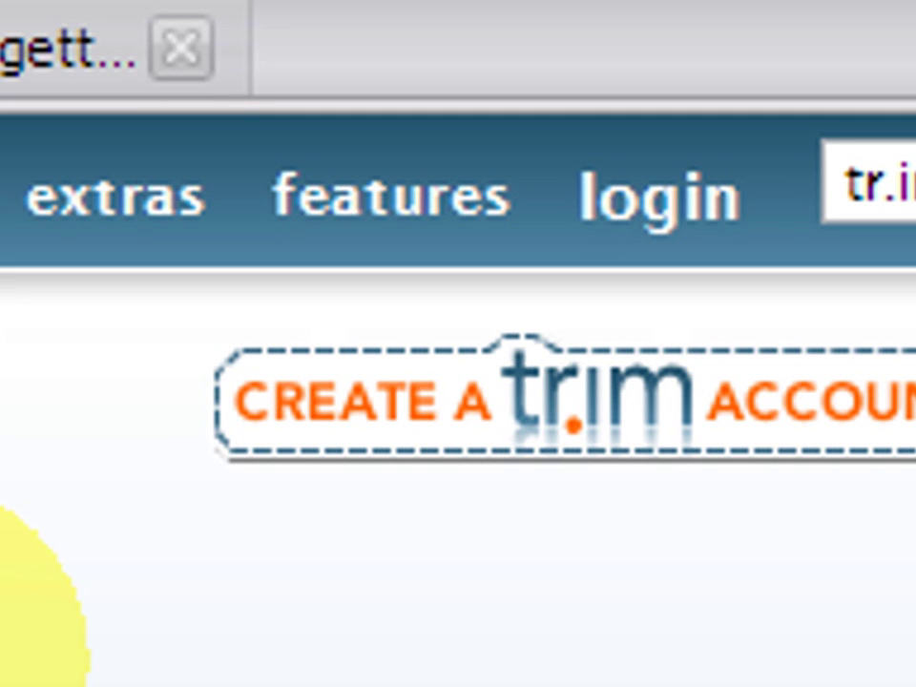
left_click(641, 196)
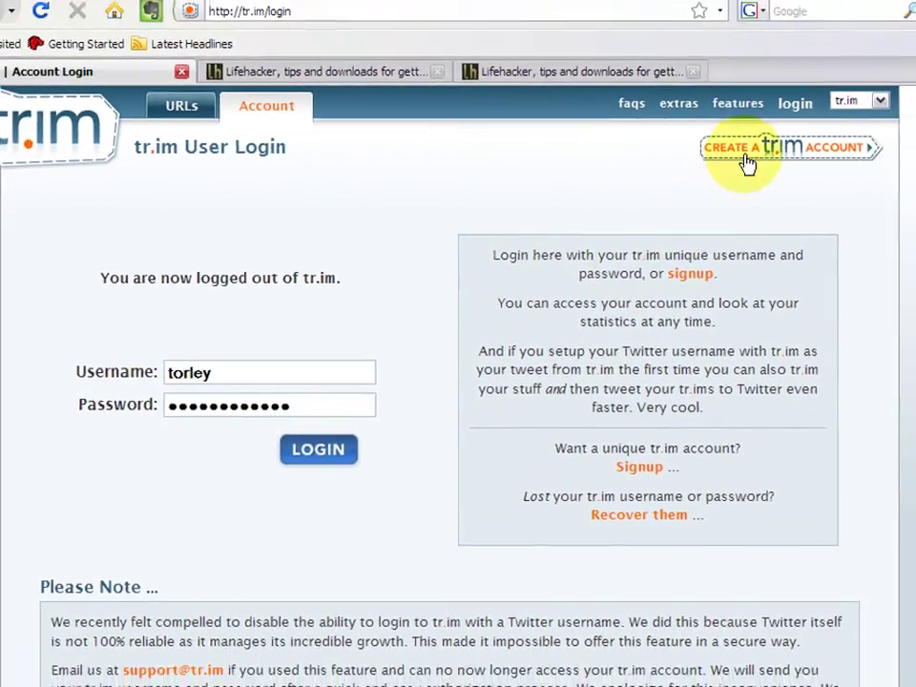
left_click(908, 99)
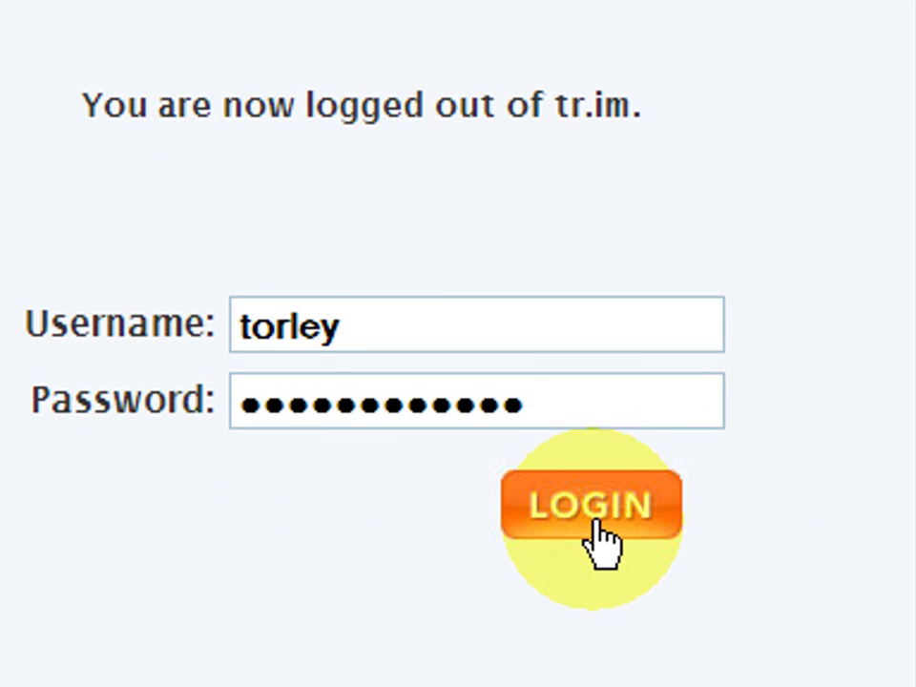
left_click(599, 530)
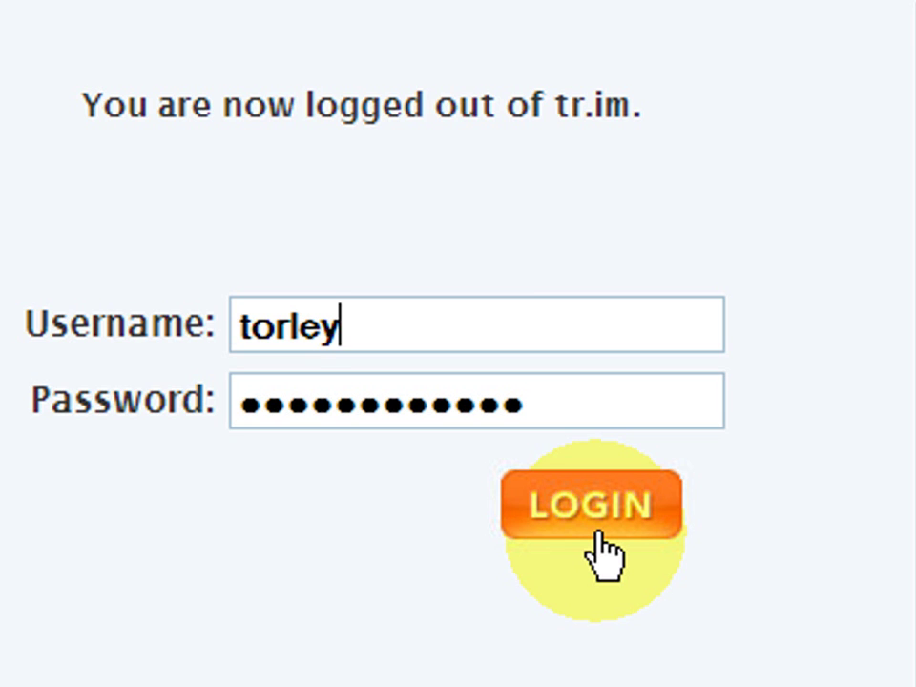
left_click(593, 525)
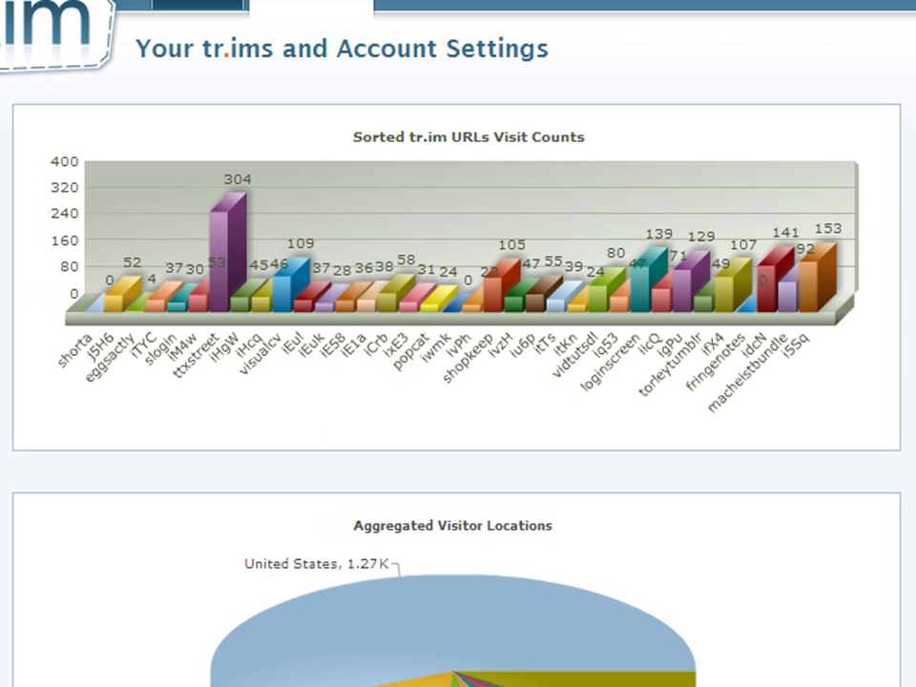
- Review the account's URL visit counts and open the statistics for the ttxstreet short URL
scroll(458, 381, "down", 2)
scroll(458, 382, "up", 2)
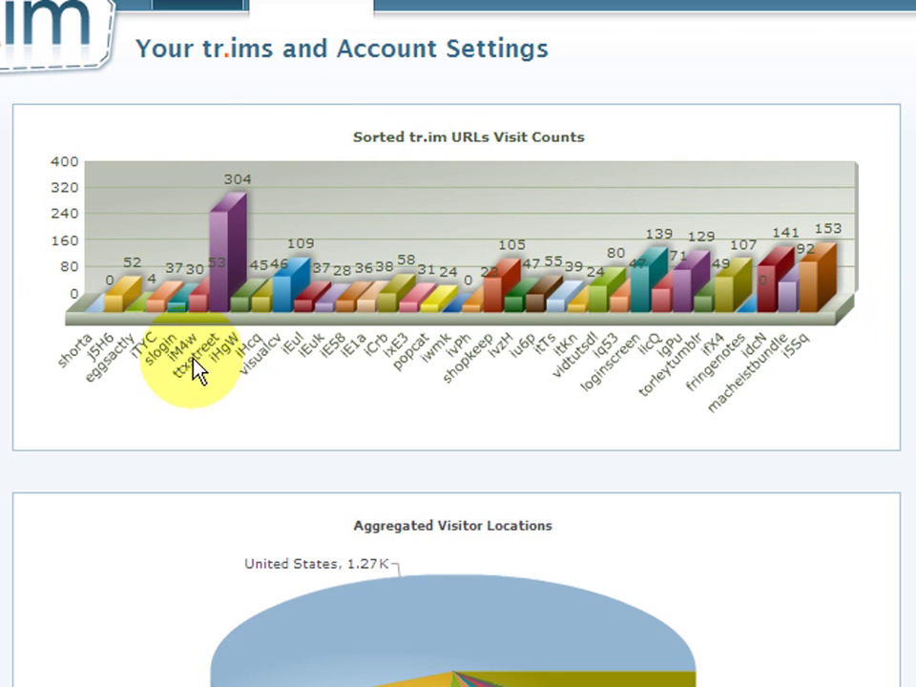
mouse_move(214, 254)
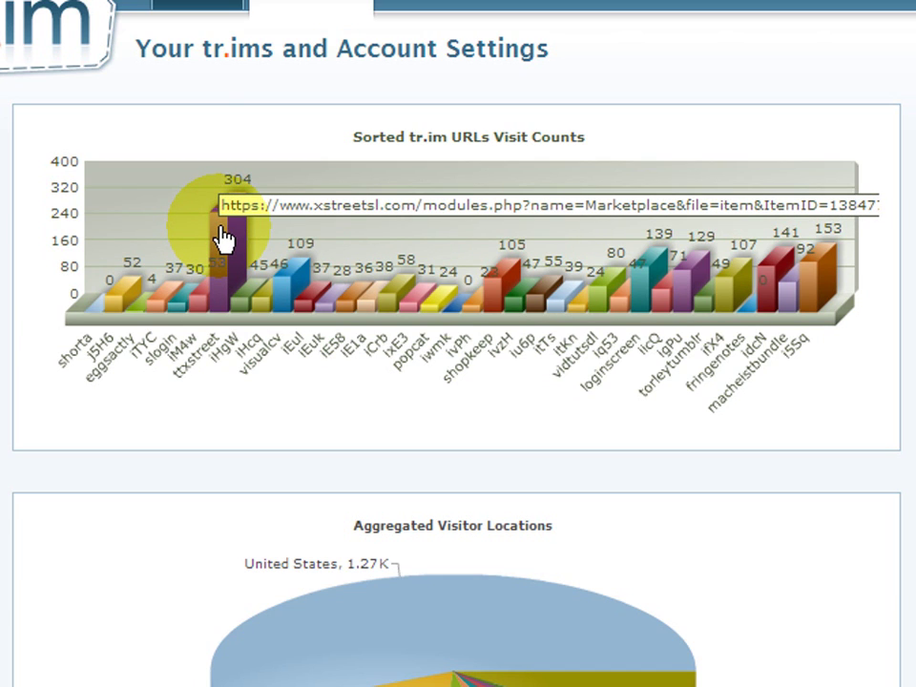
left_click(225, 237)
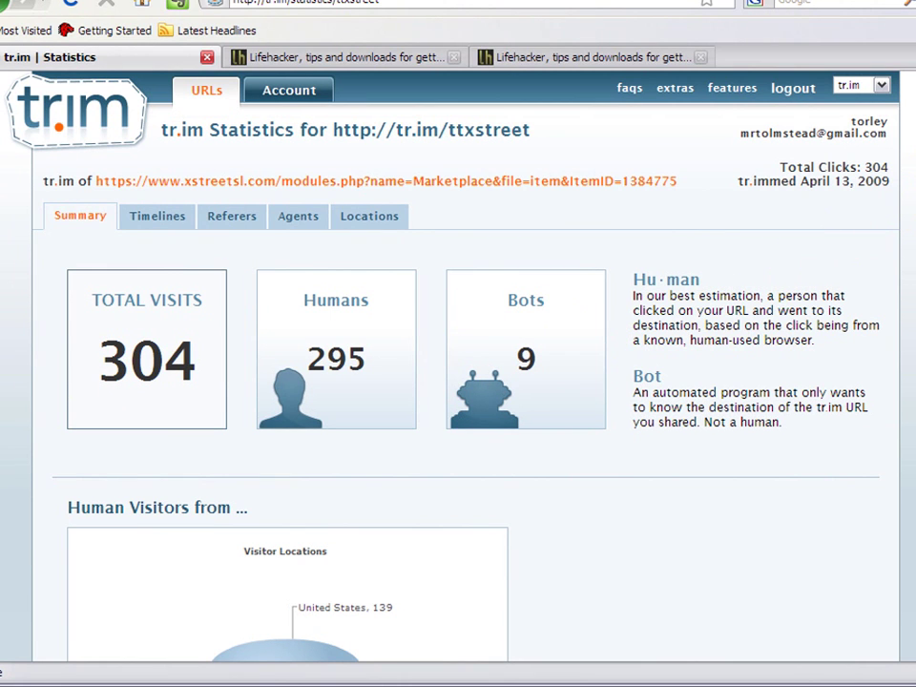
- Examine the ttxstreet statistics summary, including human and bot visits, visitor locations and the last 15 human visits
scroll(911, 216, "down", 3)
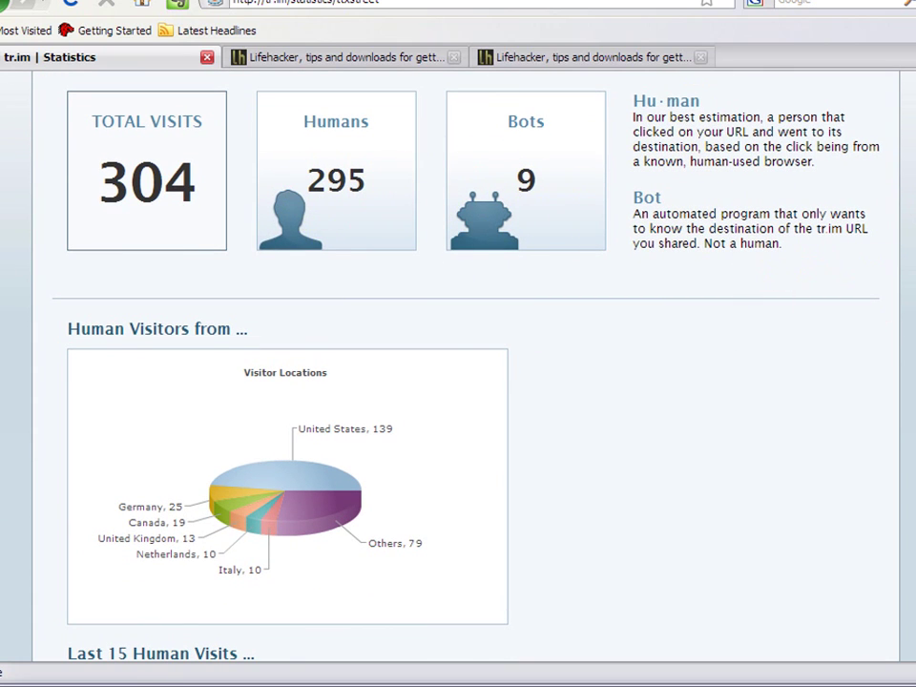
scroll(828, 297, "down", 3)
scroll(458, 382, "down", 4)
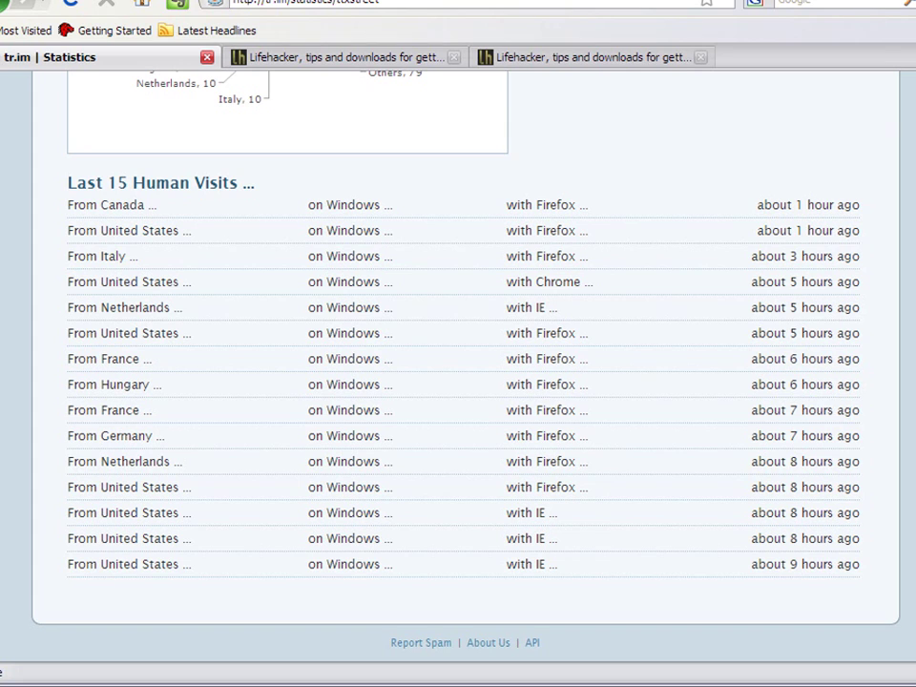
scroll(912, 295, "up", 3)
scroll(912, 295, "down", 3)
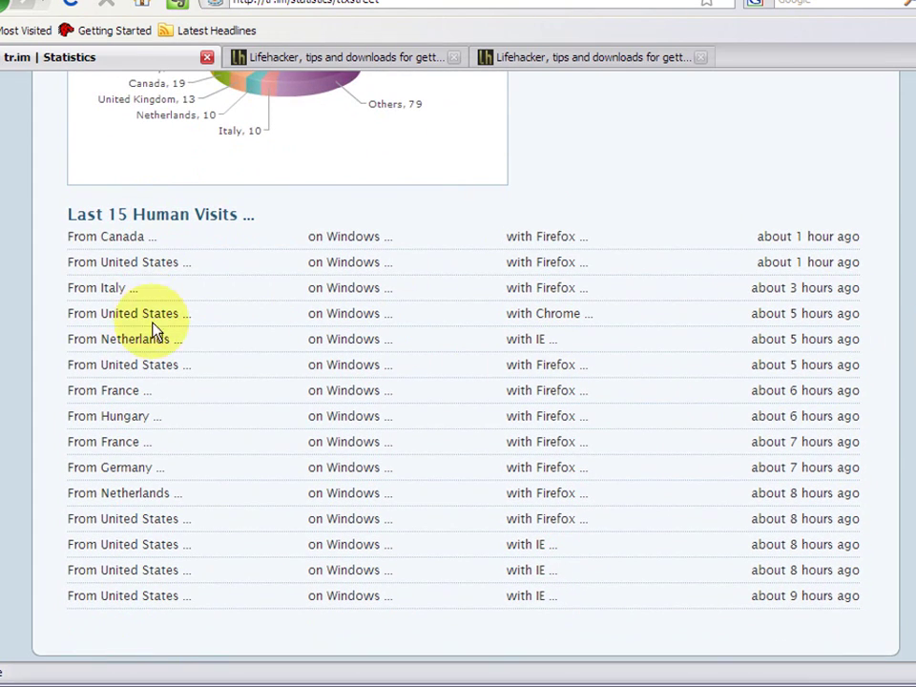
scroll(912, 296, "up", 9)
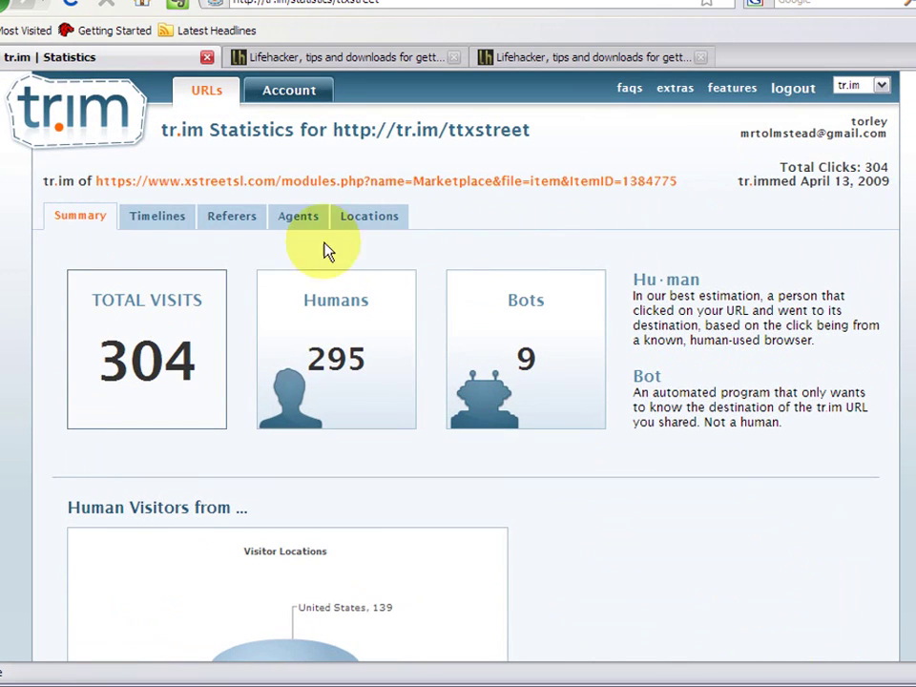
- View the visitor activity timeline and the known referring websites for ttxstreet
left_click(158, 225)
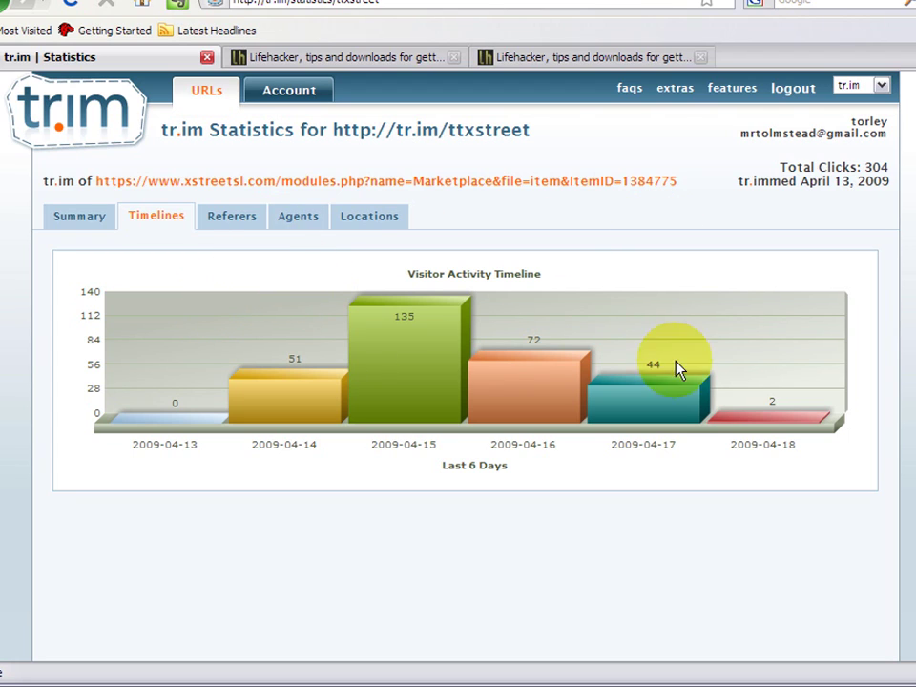
left_click(233, 229)
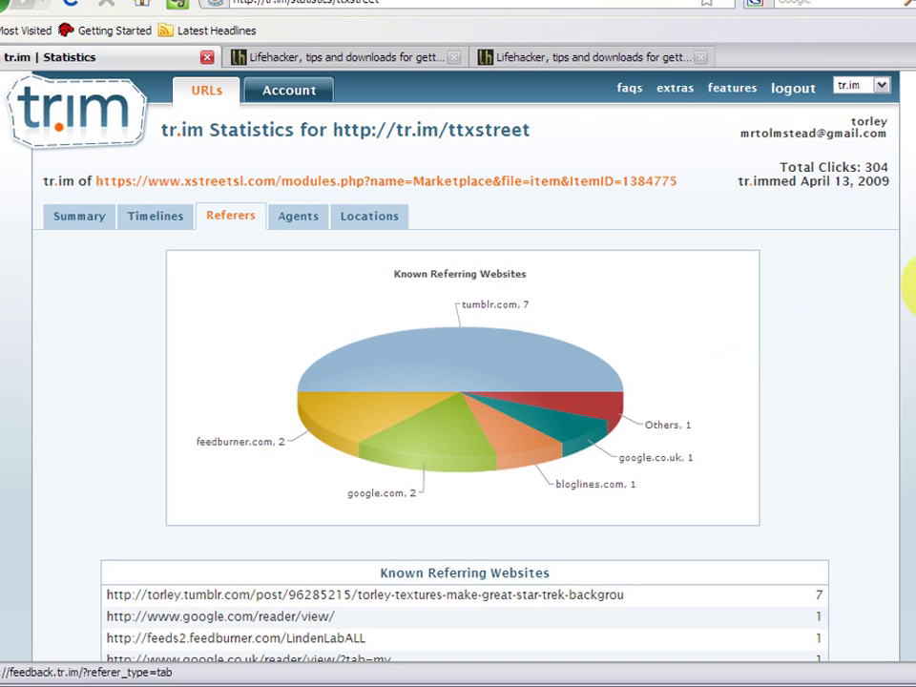
scroll(911, 239, "down", 3)
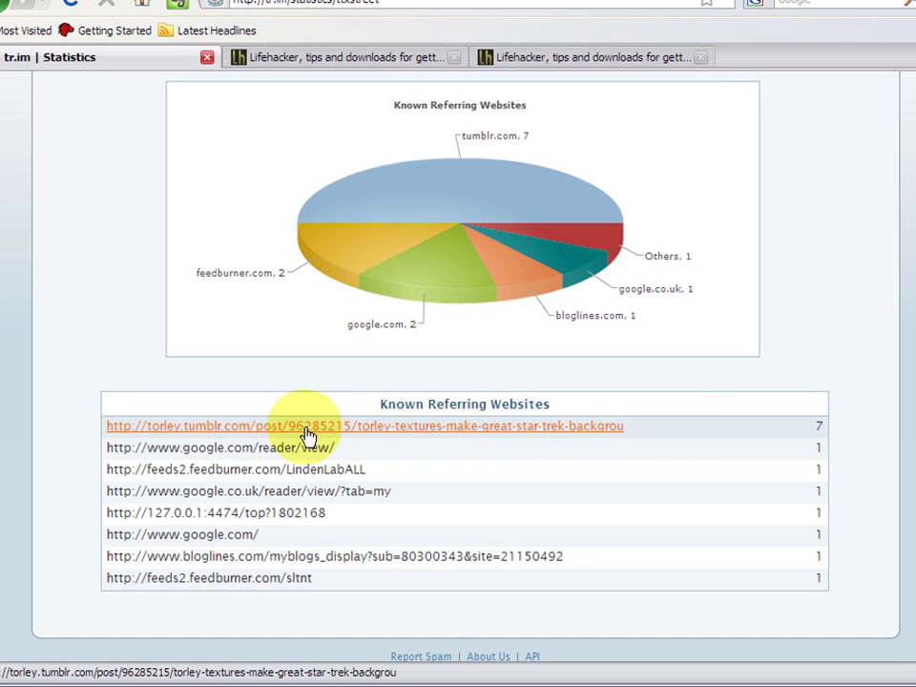
- Open the Tumblr post at the head of the referring websites list and look over its page
left_click(236, 426)
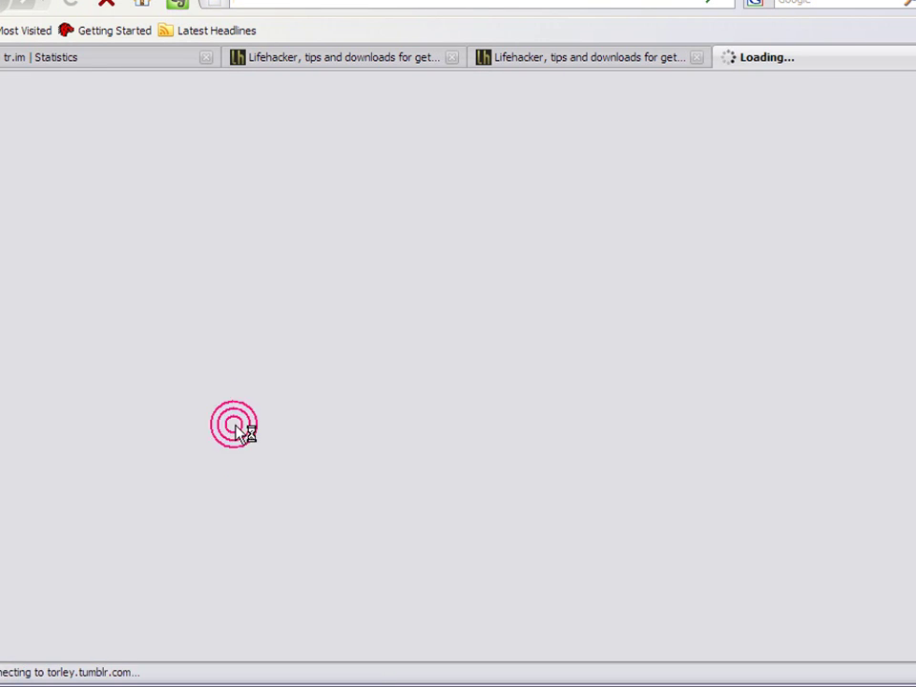
scroll(707, 307, "down", 2)
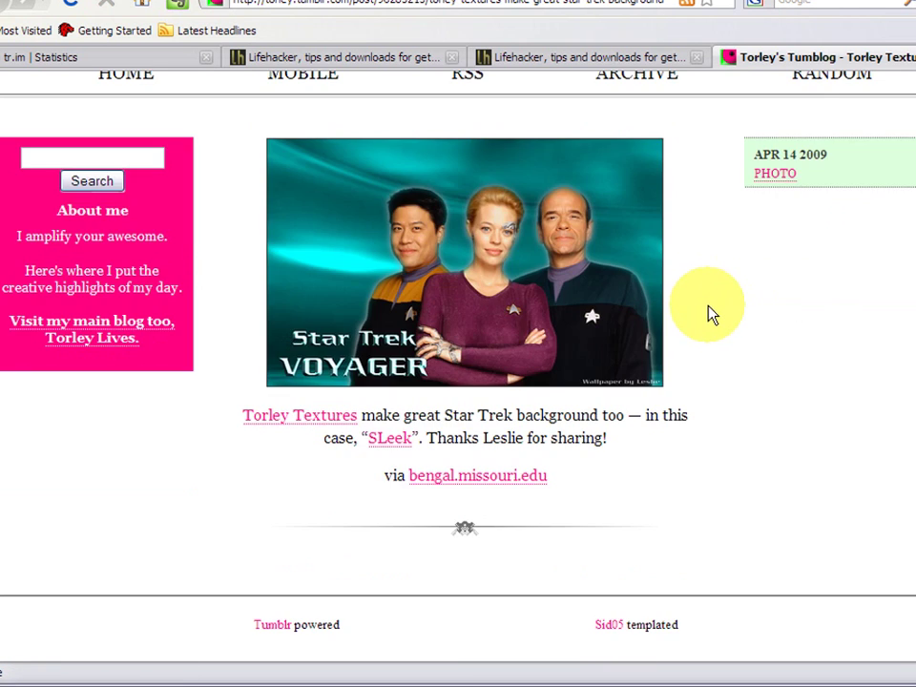
scroll(612, 358, "up", 2)
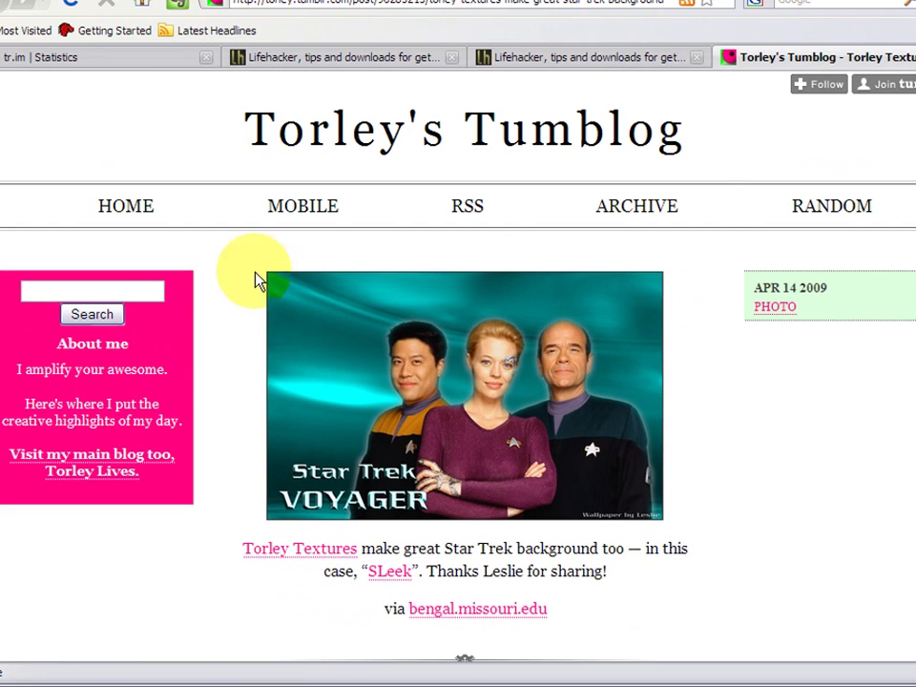
left_click(83, 362)
left_click_drag(82, 362, 71, 369)
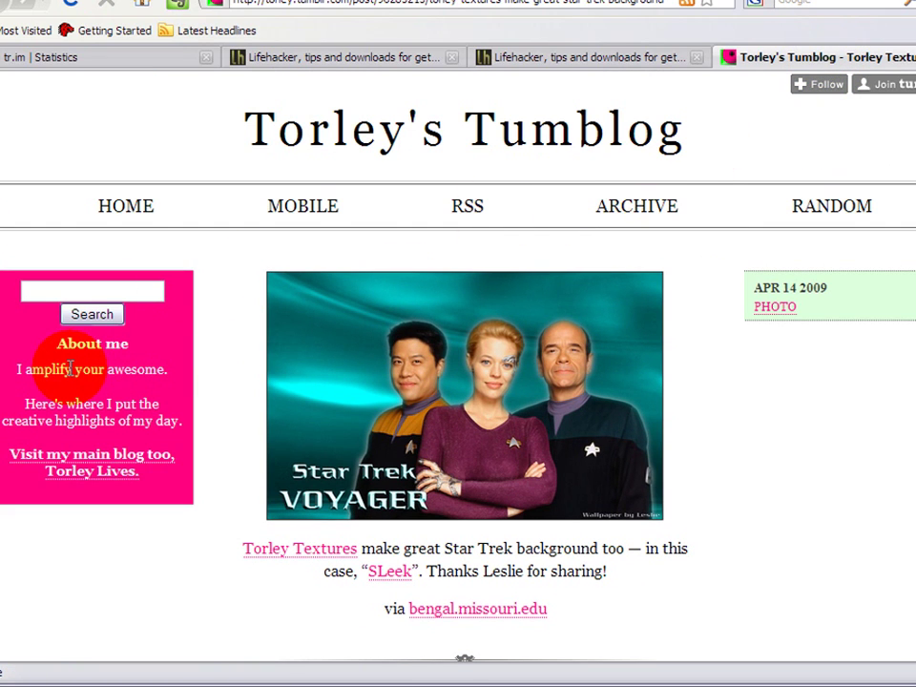
- Return to the ttxstreet statistics and review the visitor browsers, platforms and locations
left_click(122, 59)
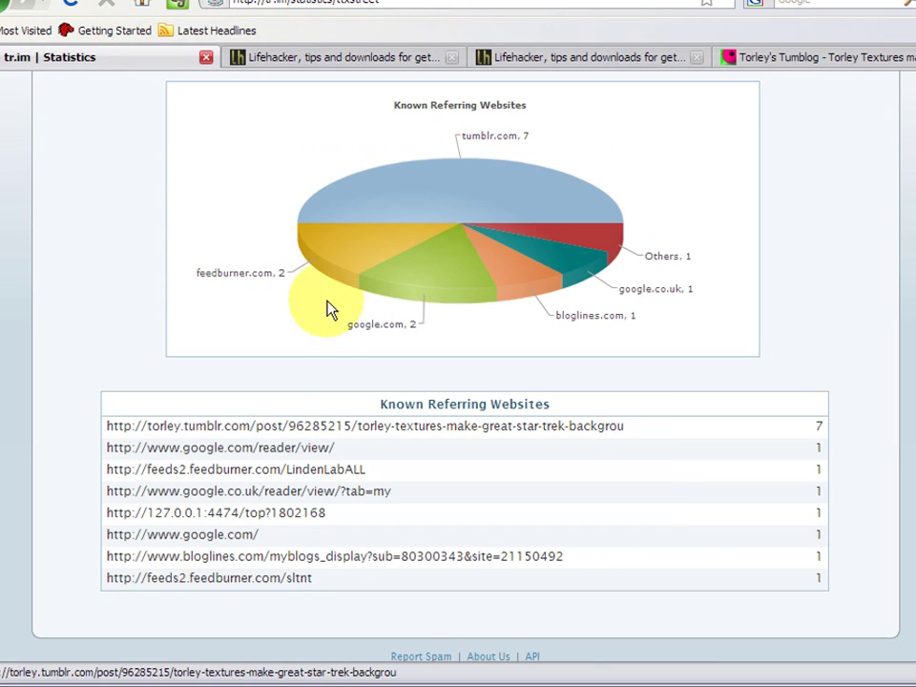
scroll(900, 184, "up", 3)
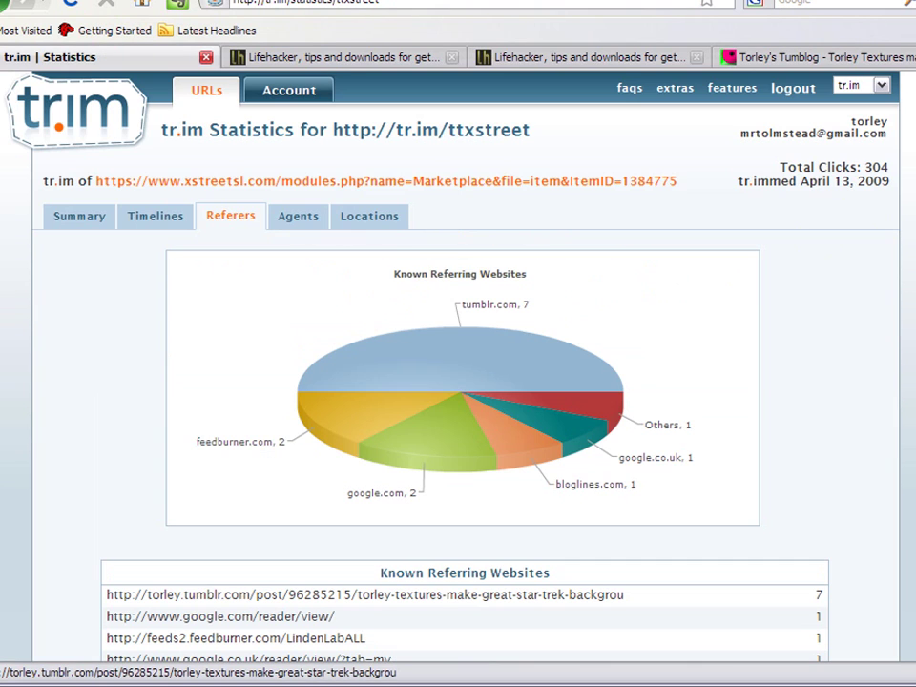
left_click(298, 221)
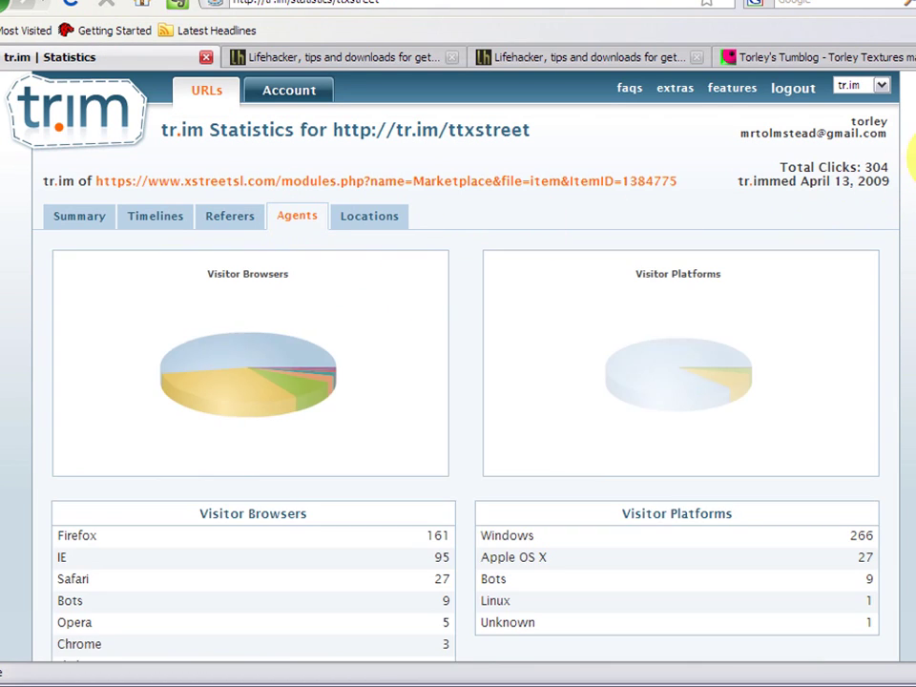
scroll(713, 331, "down", 5)
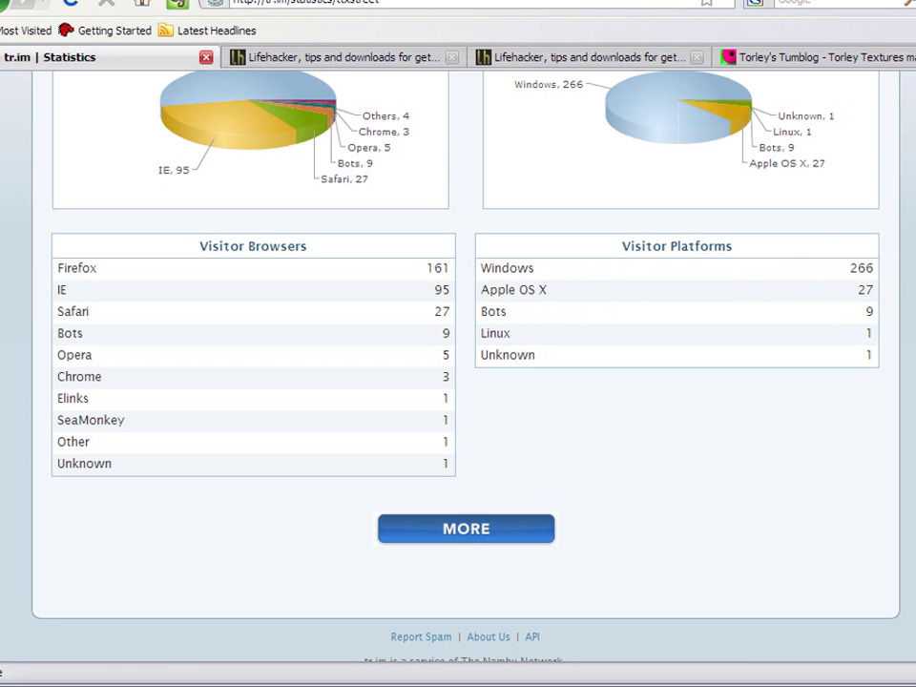
scroll(902, 95, "up", 5)
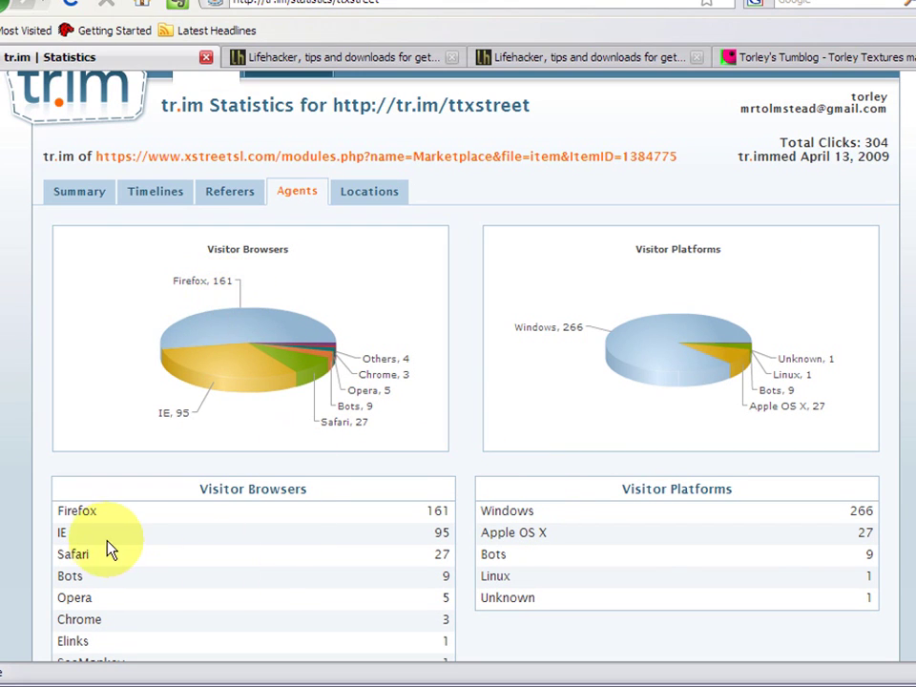
left_click(365, 202)
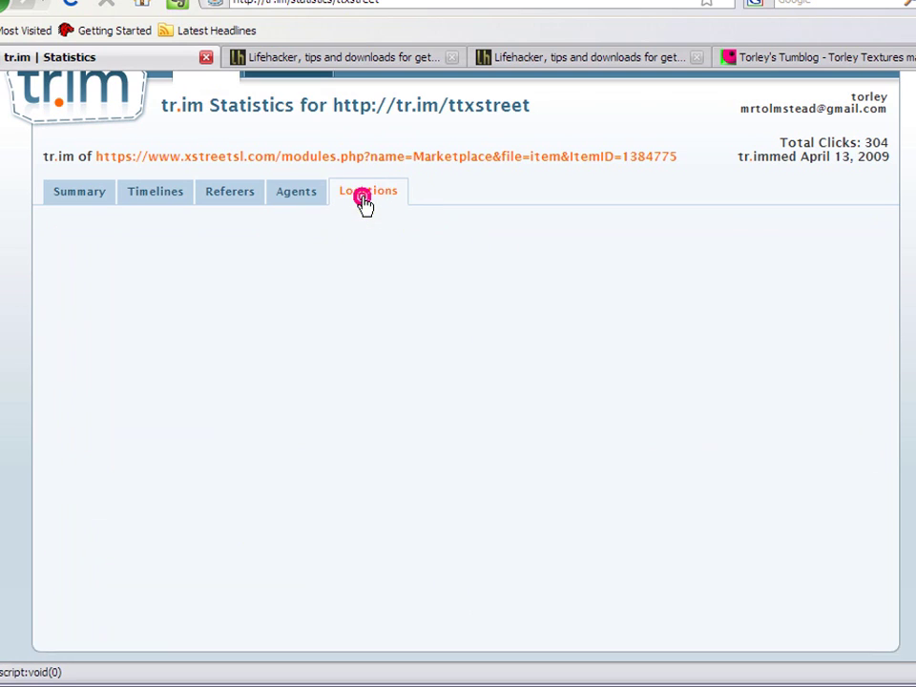
left_click_drag(913, 194, 908, 72)
- Open the account's full list of short URLs and look over its entries and search option
left_click(290, 92)
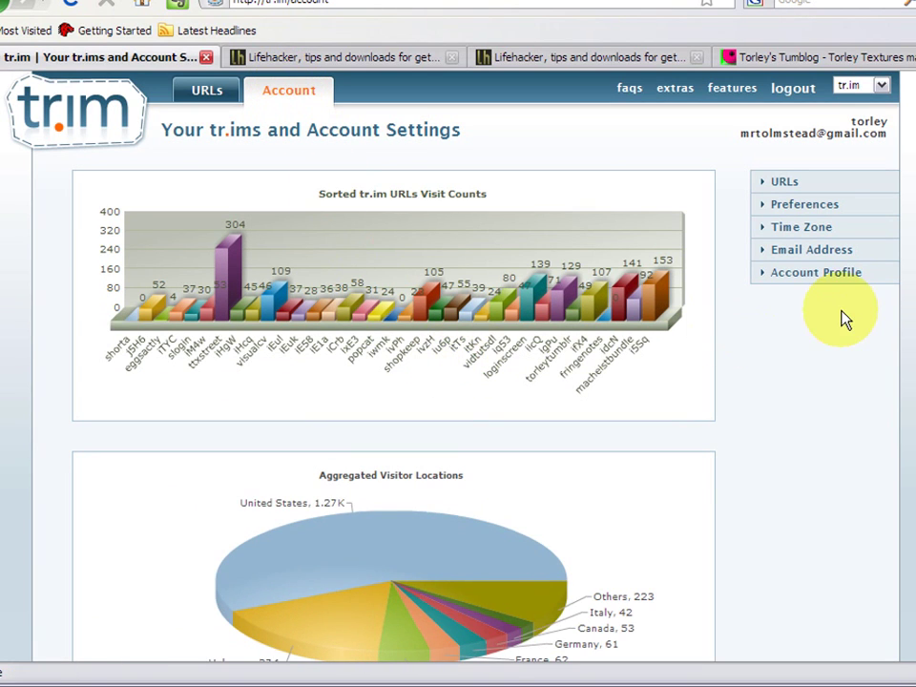
left_click(770, 192)
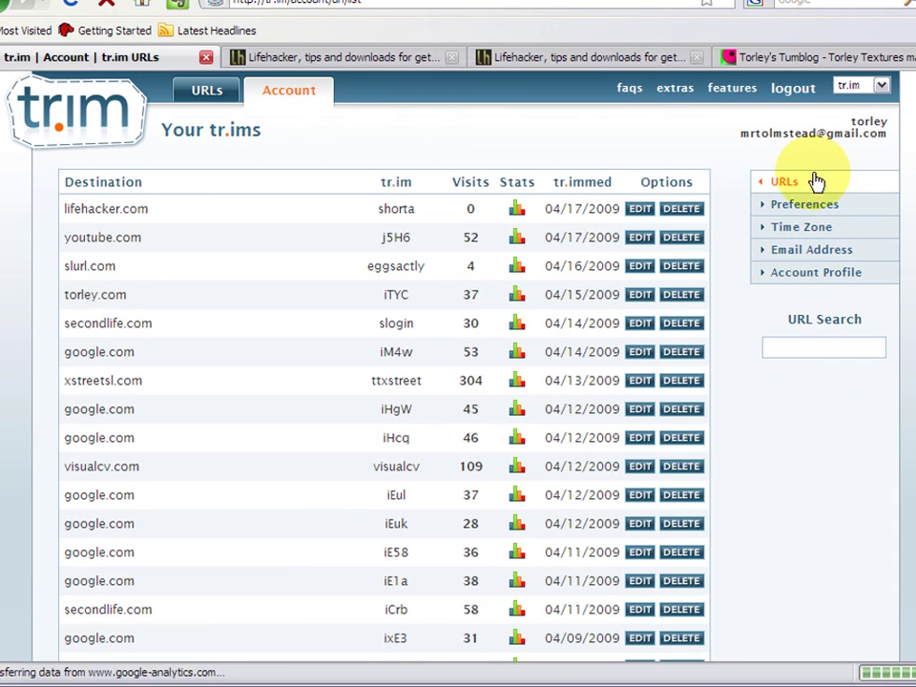
scroll(487, 225, "down", 8)
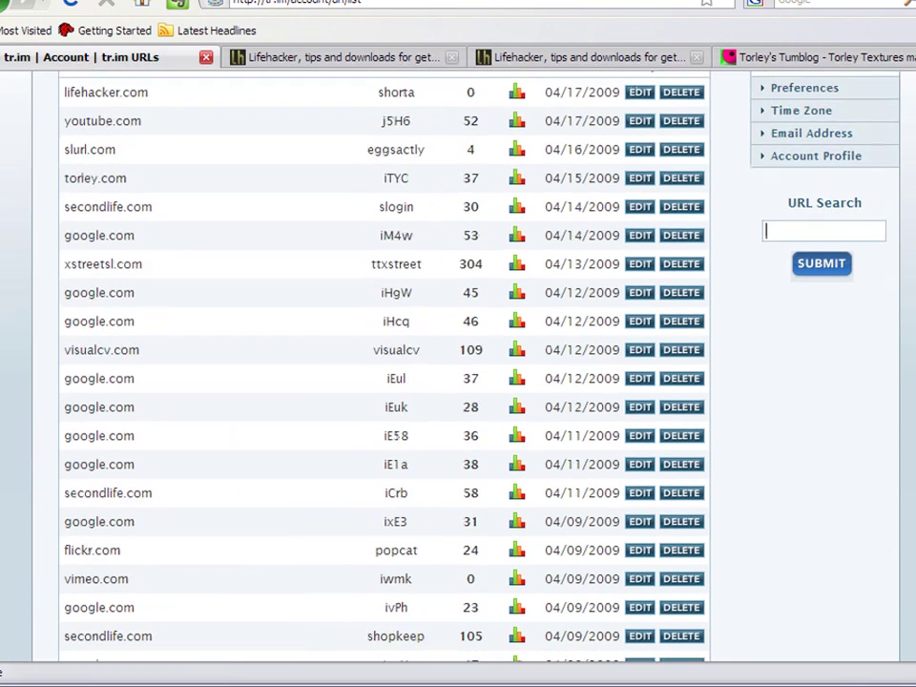
scroll(486, 225, "up", 8)
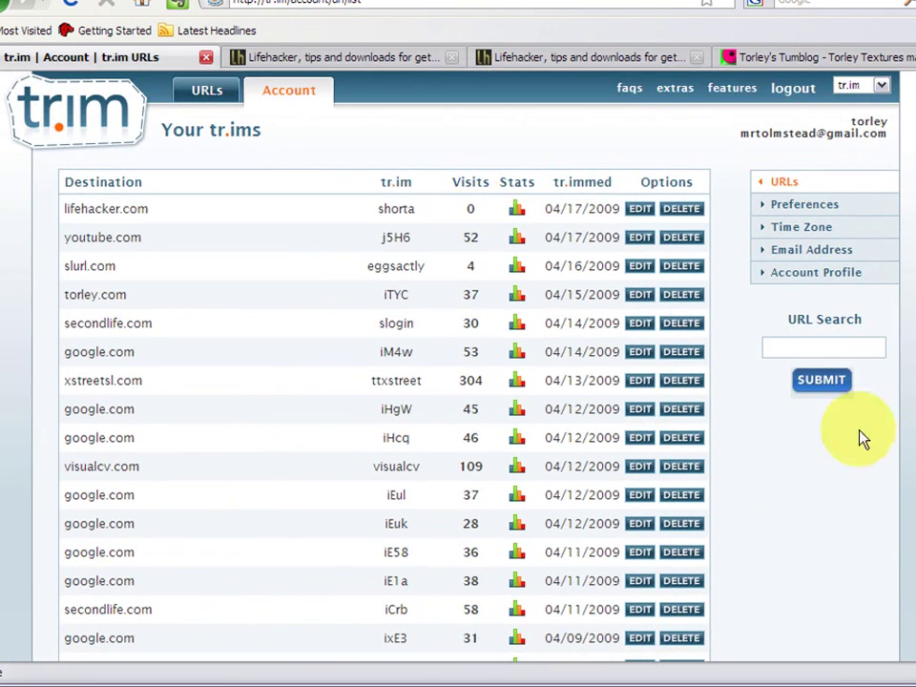
- Browse the rest of the short URL list, view the loginscreen statistics, and close them again
scroll(858, 324, "down", 1)
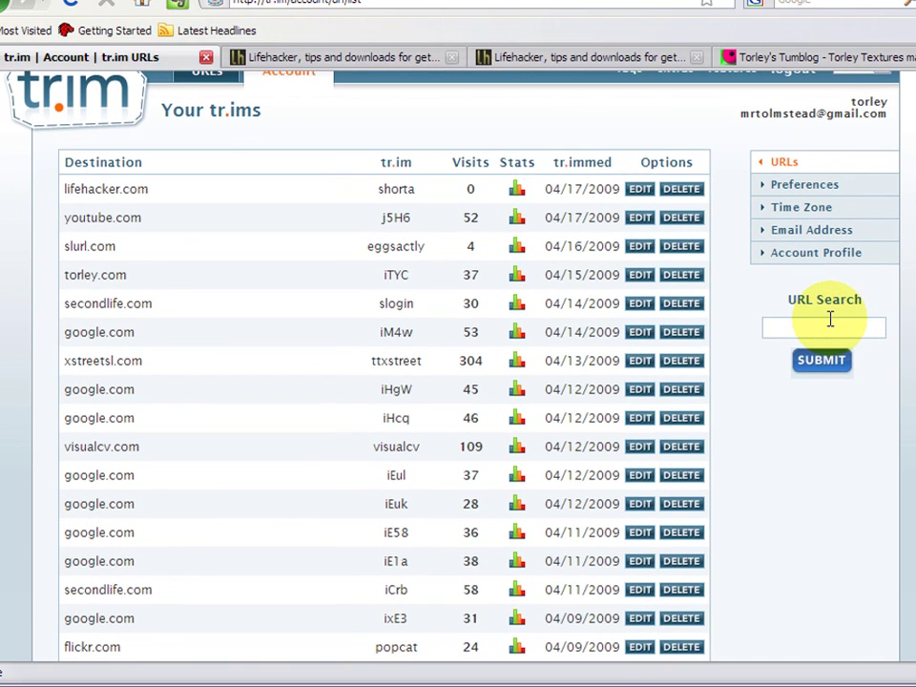
scroll(863, 305, "down", 10)
scroll(901, 460, "down", 1)
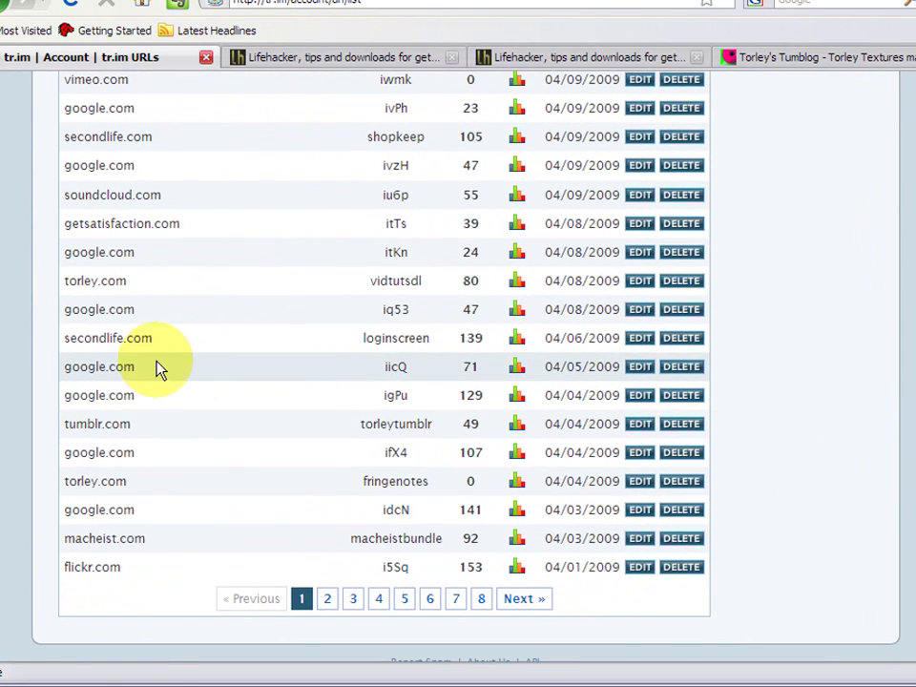
left_click(516, 345)
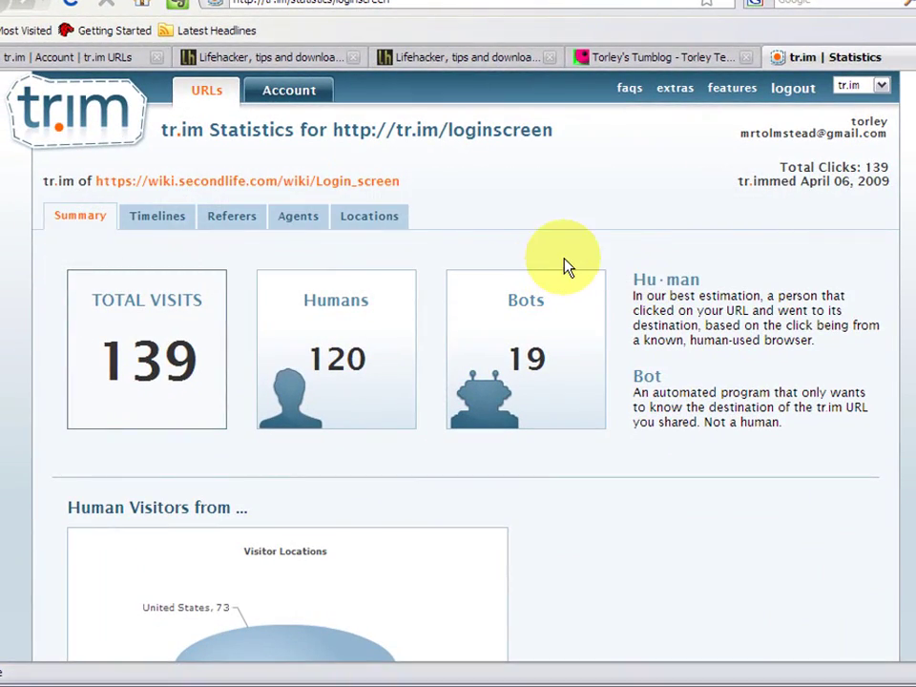
middle_click(828, 63)
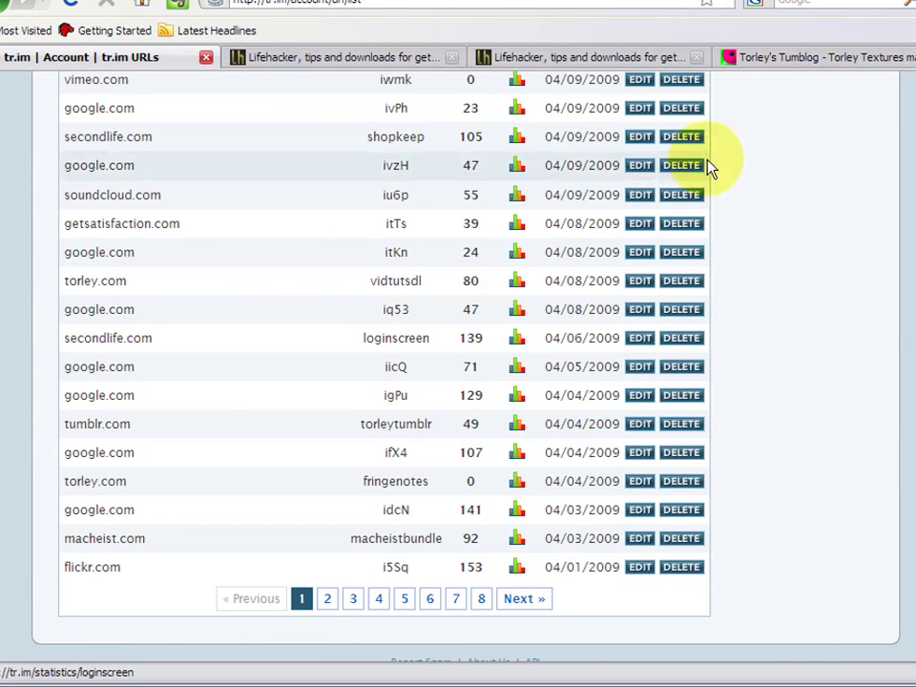
- Open the iE58 short URL for editing and check its URL action options, keeping URL Redirection
scroll(641, 245, "up", 5)
left_click(640, 242)
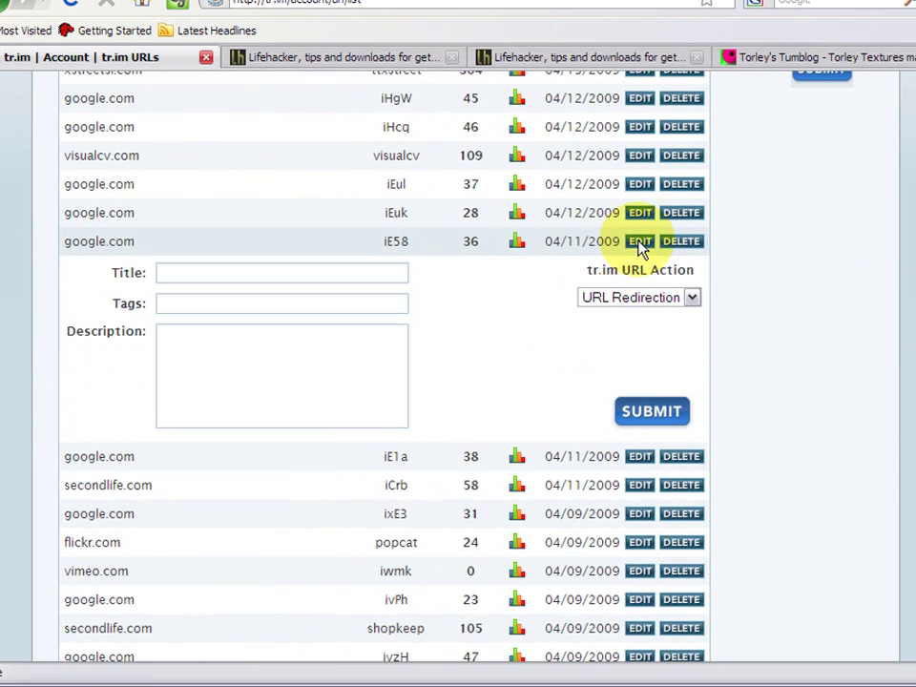
left_click(605, 296)
left_click(590, 307)
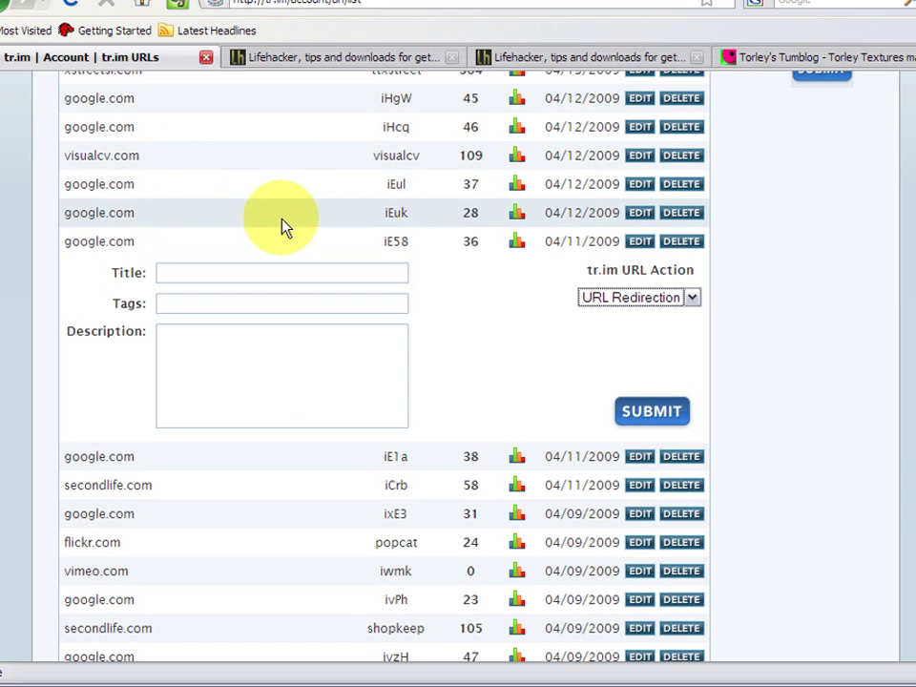
- Open the tr.im feedback forum and read the comments on the "Option to Change a URL" suggestion
scroll(457, 381, "up", 6)
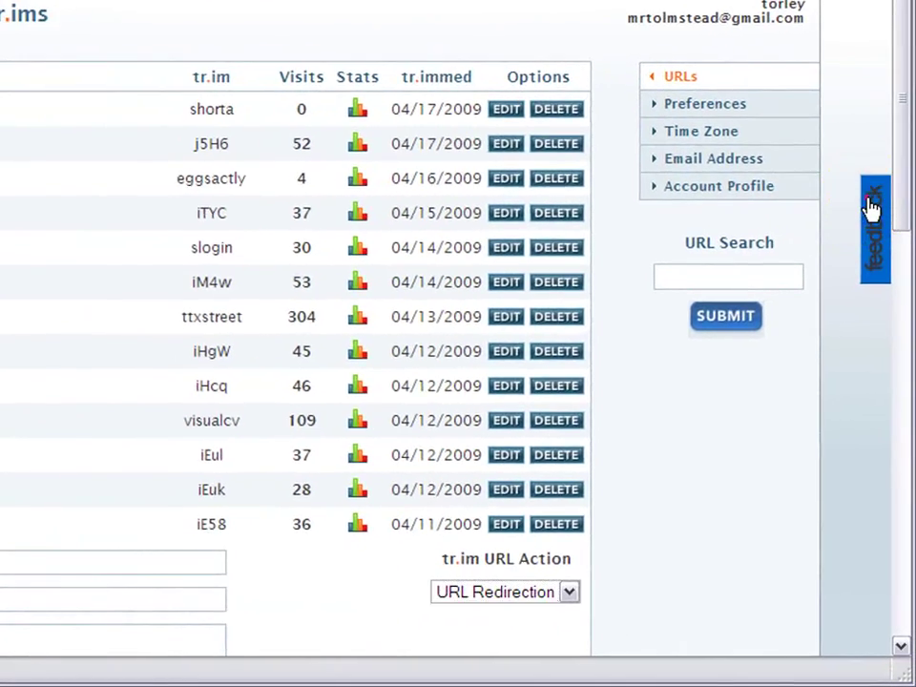
left_click(871, 208)
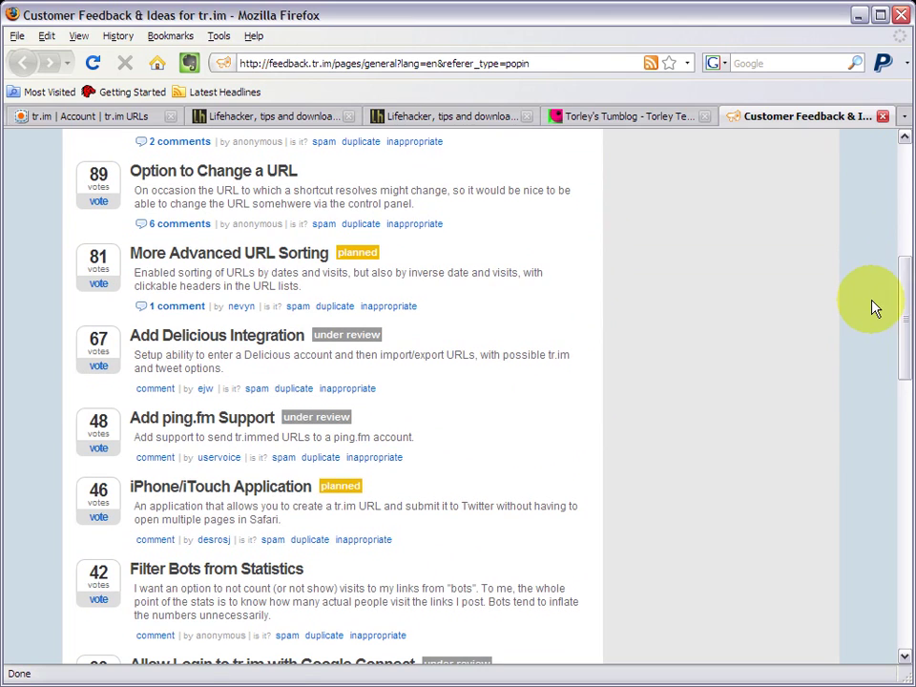
left_click(255, 179)
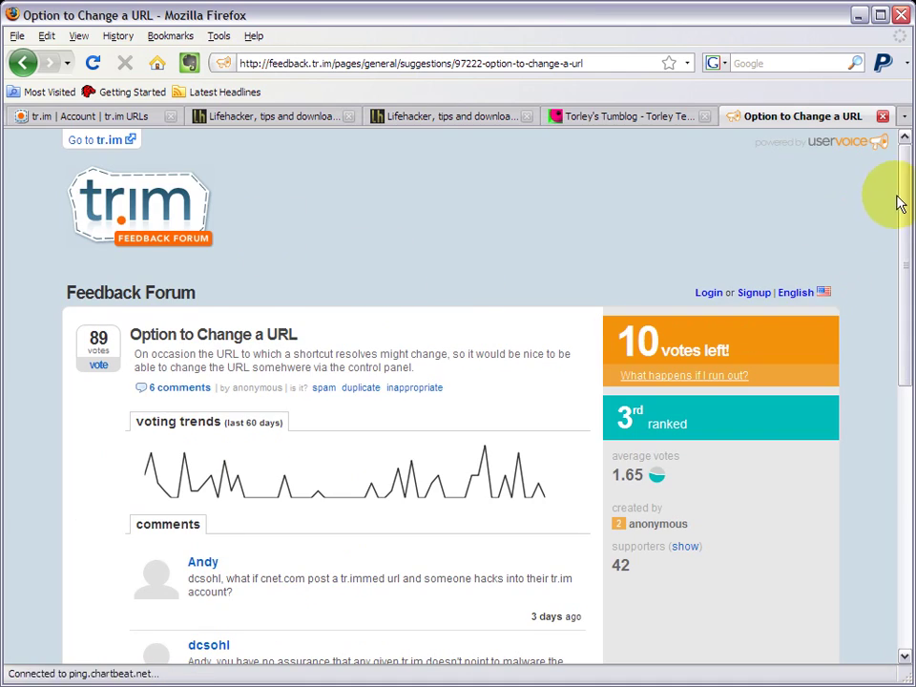
left_click_drag(899, 203, 904, 448)
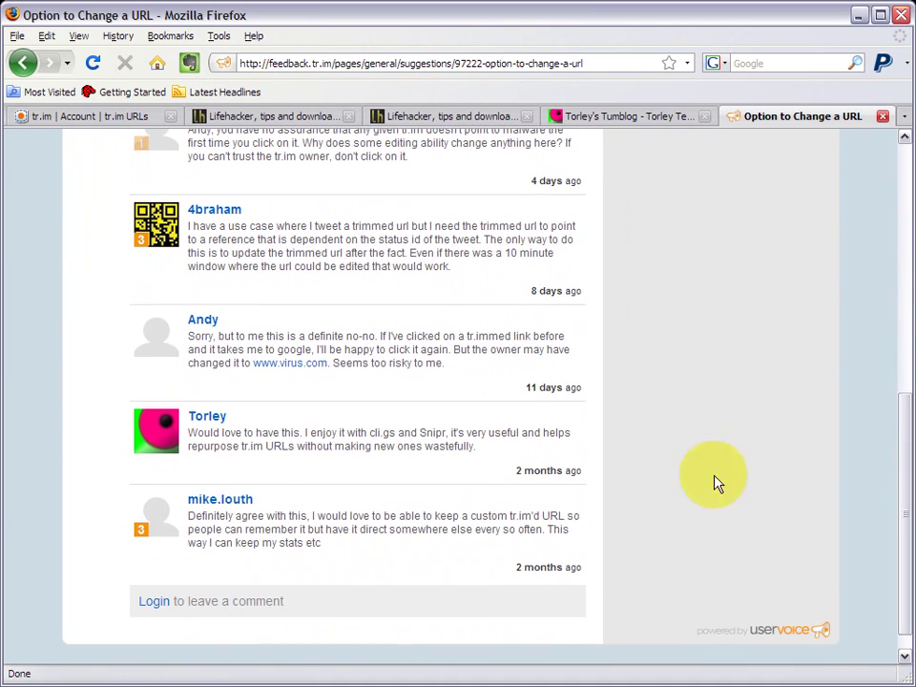
- Cast three votes for the "Option to Change a URL" suggestion
left_click(902, 202)
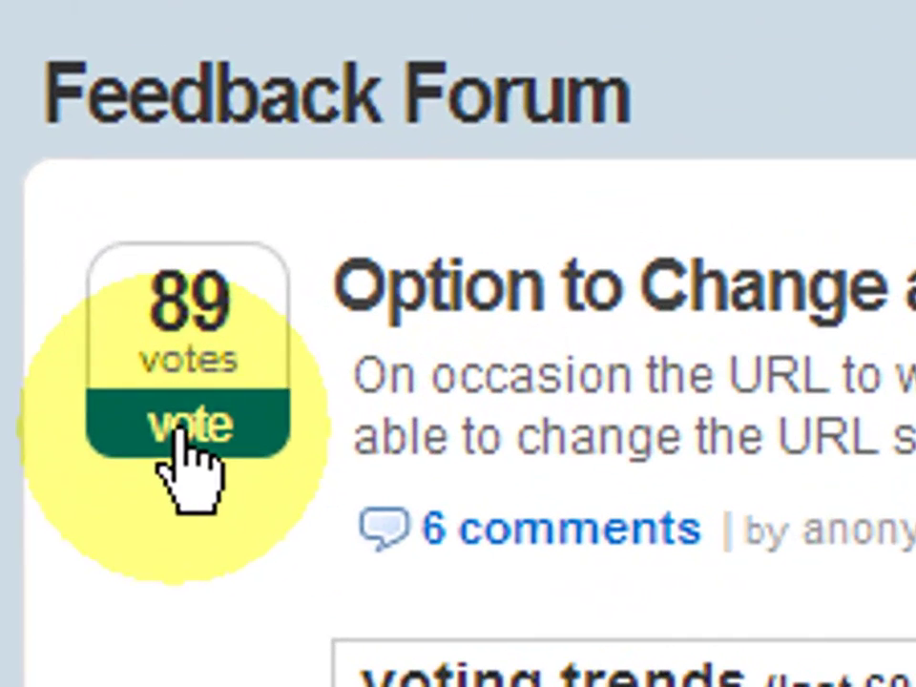
left_click(97, 350)
left_click(396, 558)
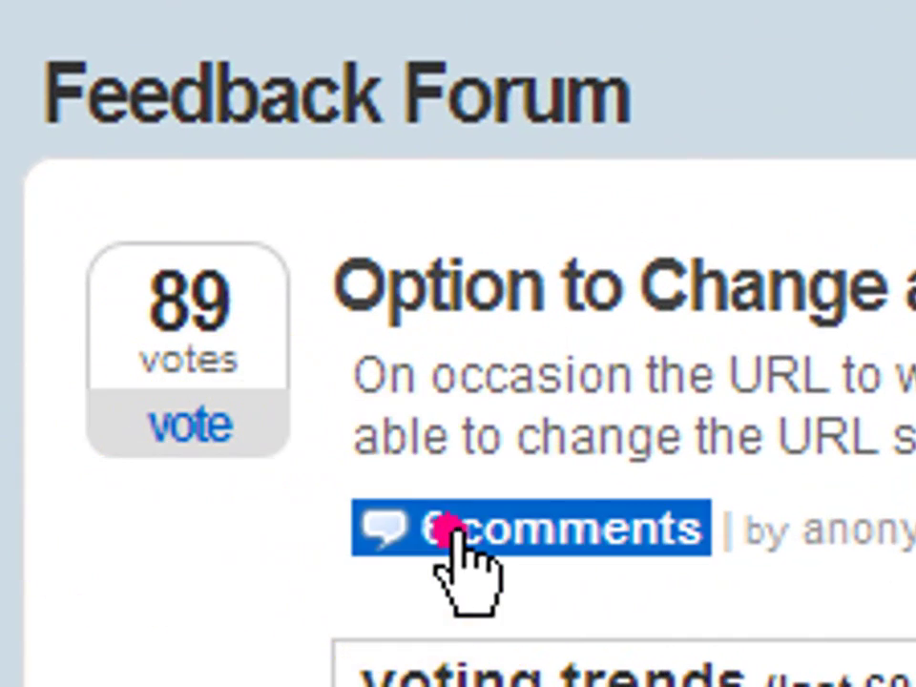
left_click(456, 396)
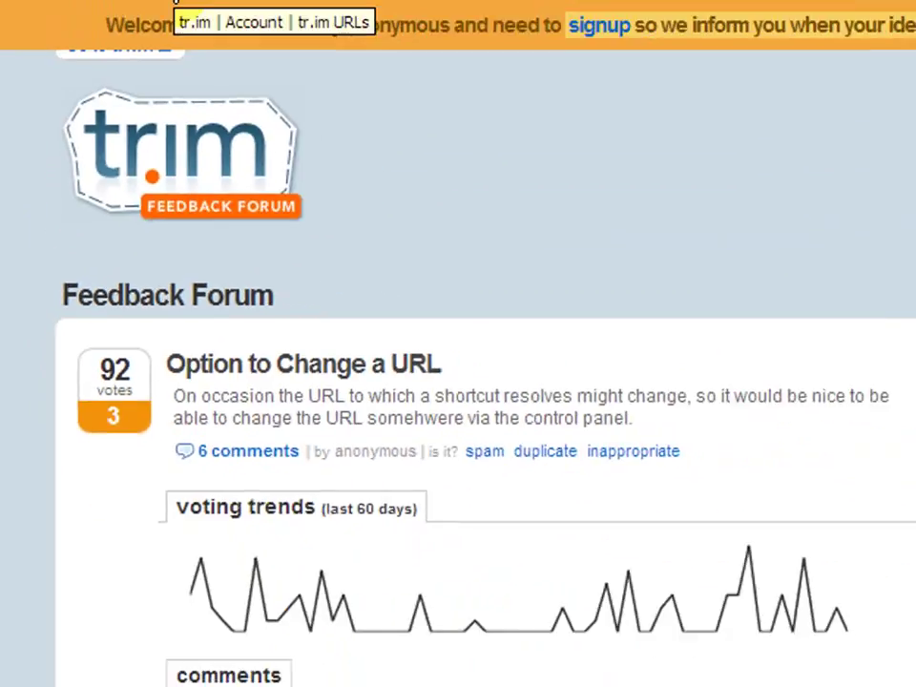
- Return to the tr.im account, close the feedback popup, and look over the preferences, keeping URLs per Page at 15
left_click(127, 115)
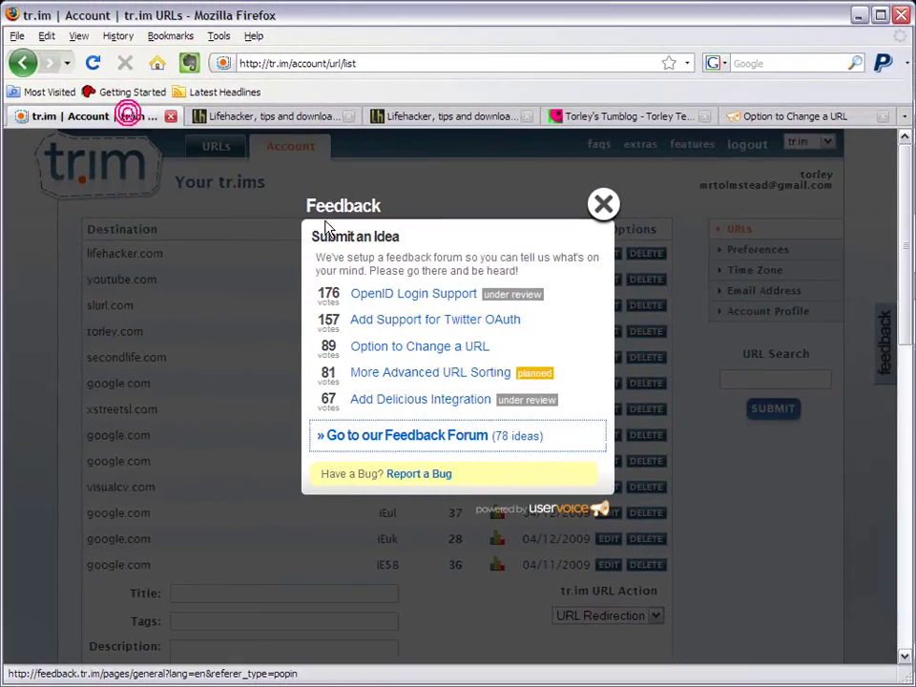
left_click(656, 222)
left_click(754, 254)
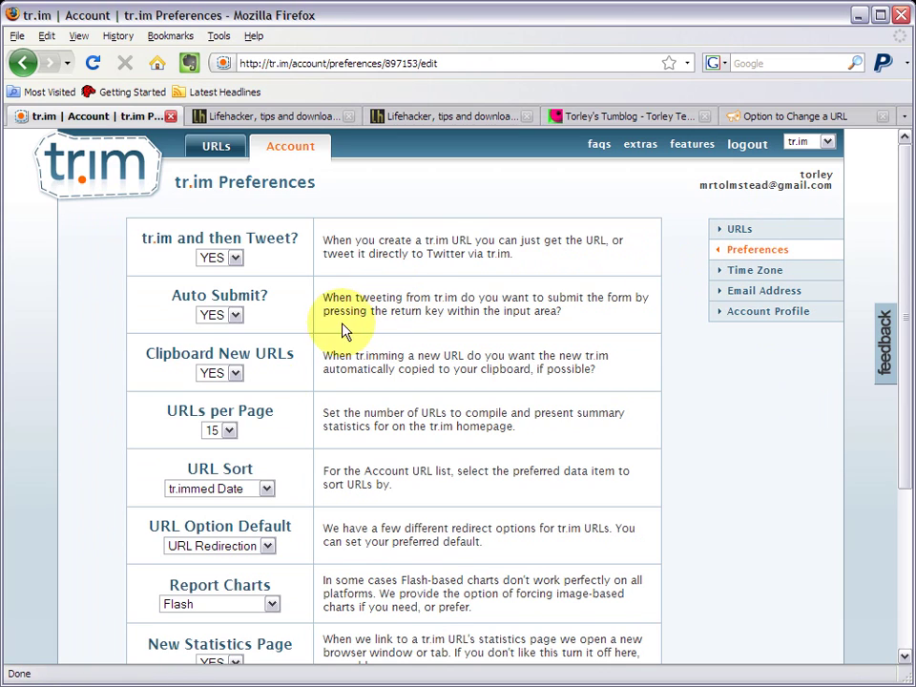
left_click(225, 430)
left_click(227, 432)
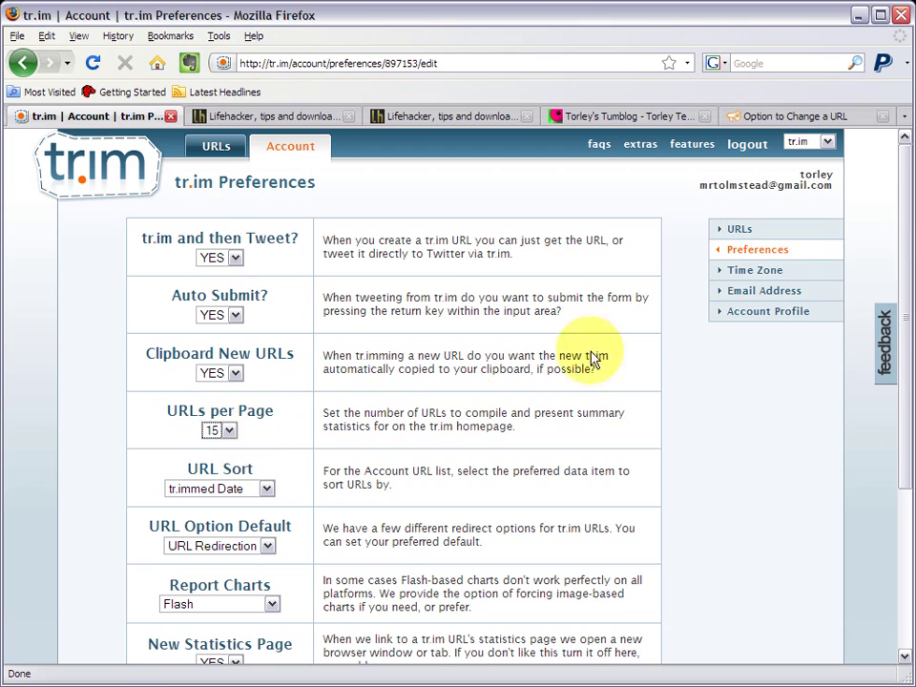
left_click_drag(901, 267, 854, 272)
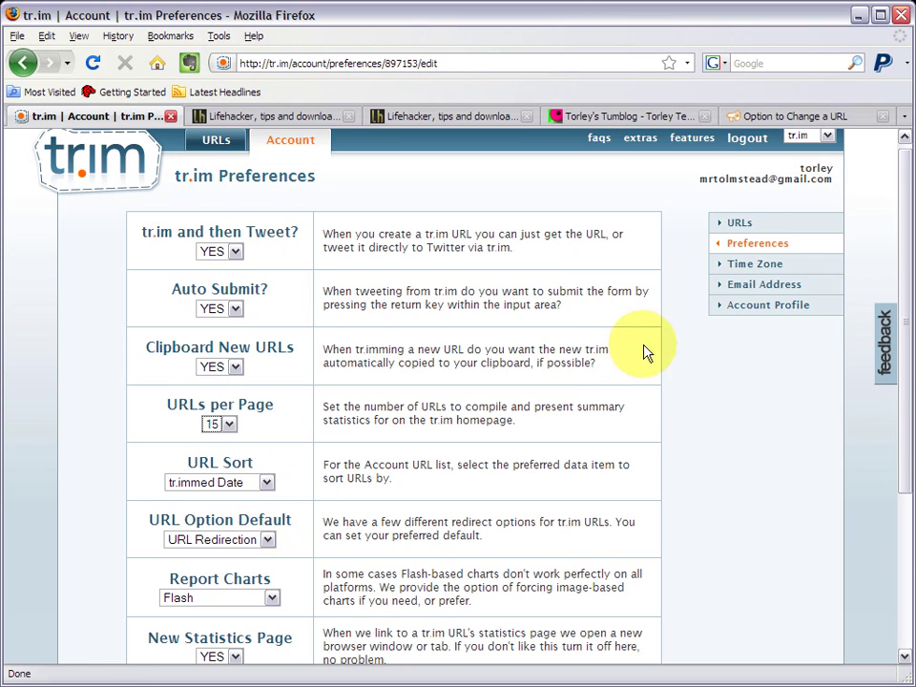
- Set the account time zone to (GMT-08:00) Pacific Time (US & Canada), submit it, and open the account profile
left_click(796, 270)
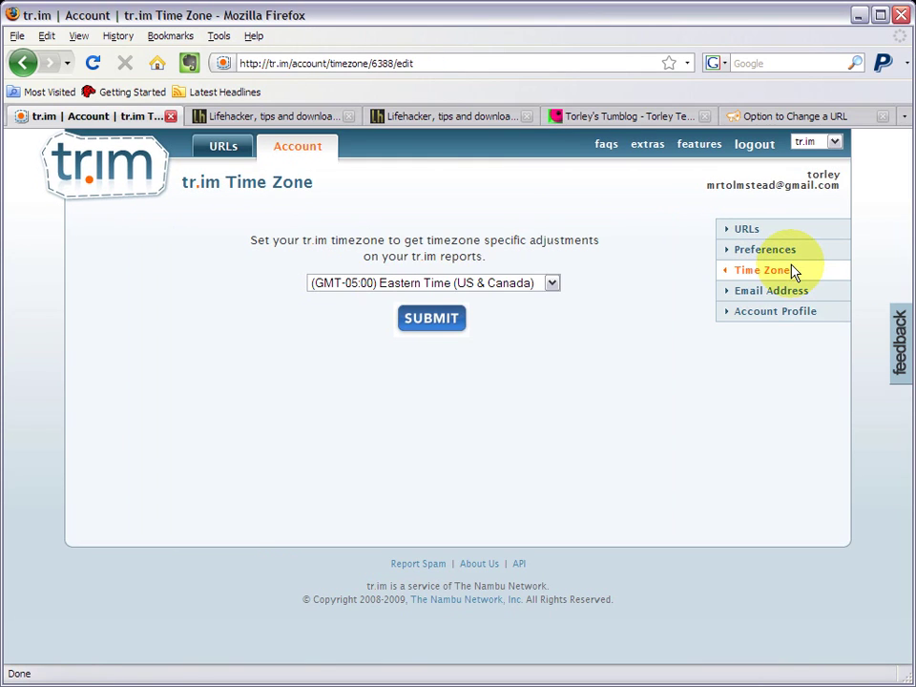
left_click(463, 283)
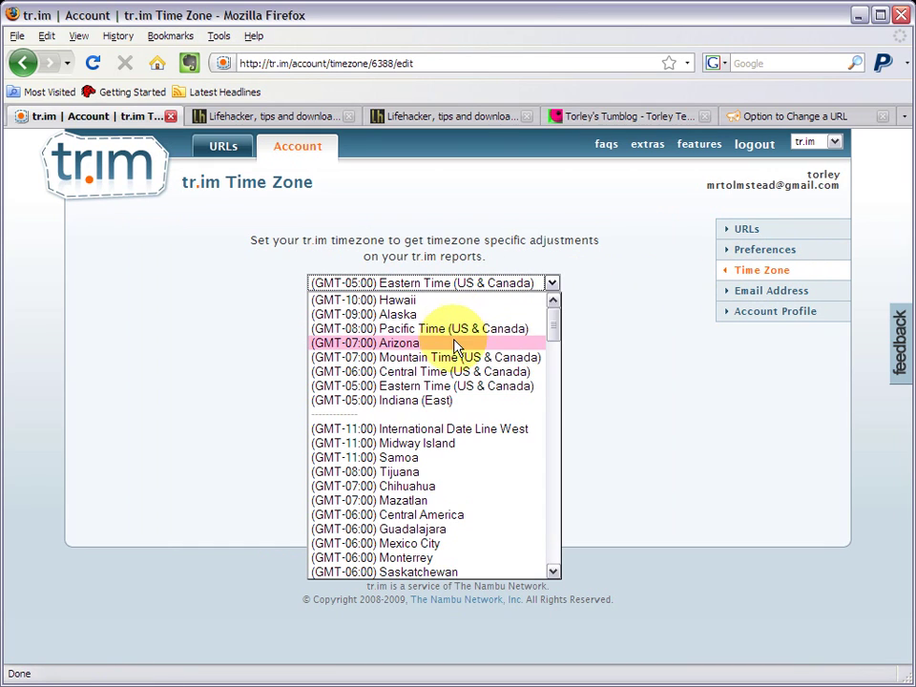
left_click(456, 328)
left_click(452, 324)
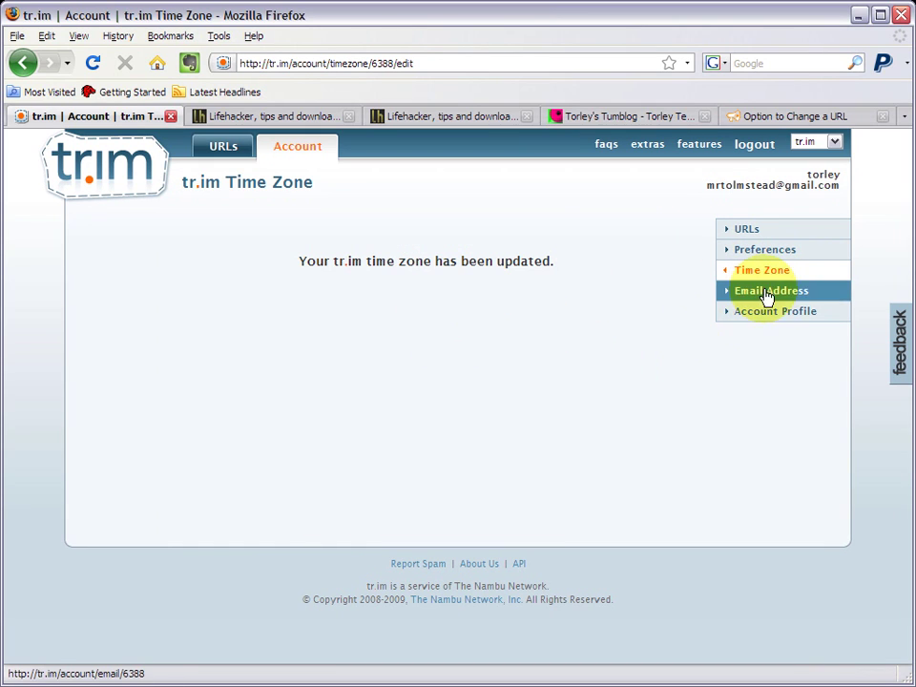
left_click(790, 311)
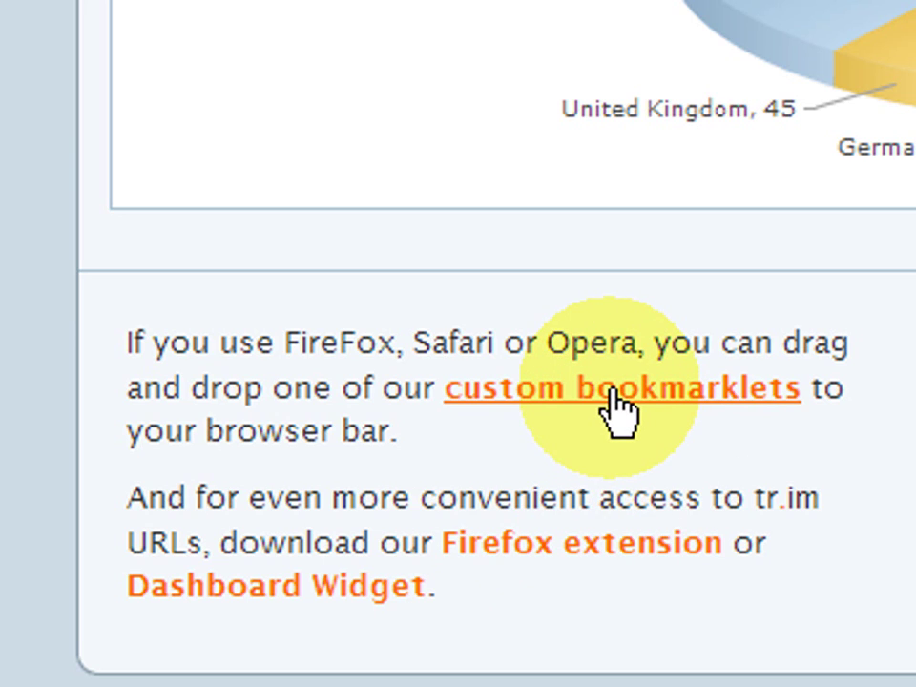
- Open the custom bookmarklets page and add the tr.im bookmarklet to the browser's bookmarks bar after Latest Headlines
left_click(570, 393)
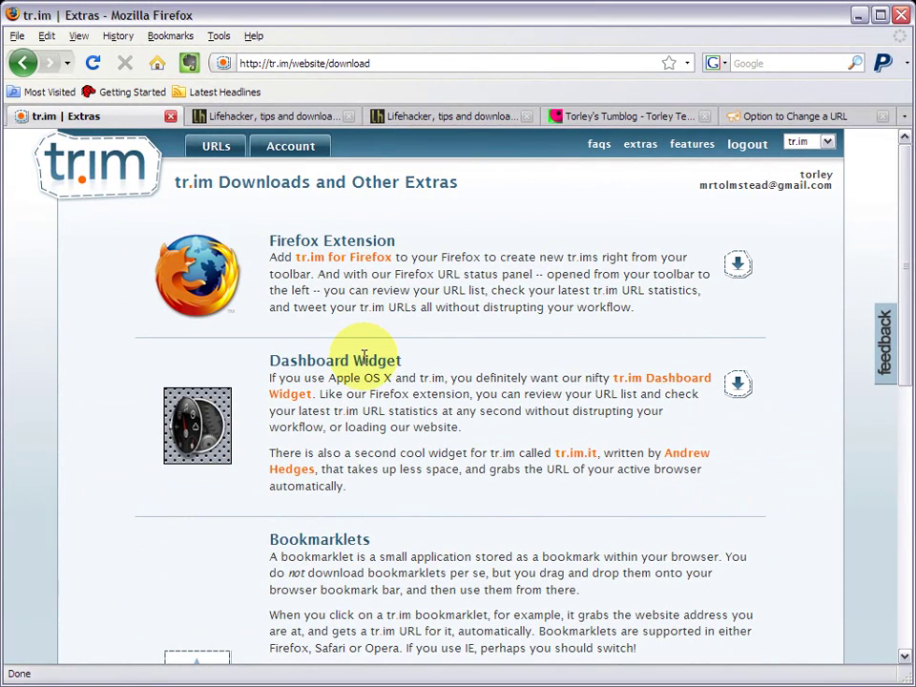
left_click_drag(901, 197, 868, 348)
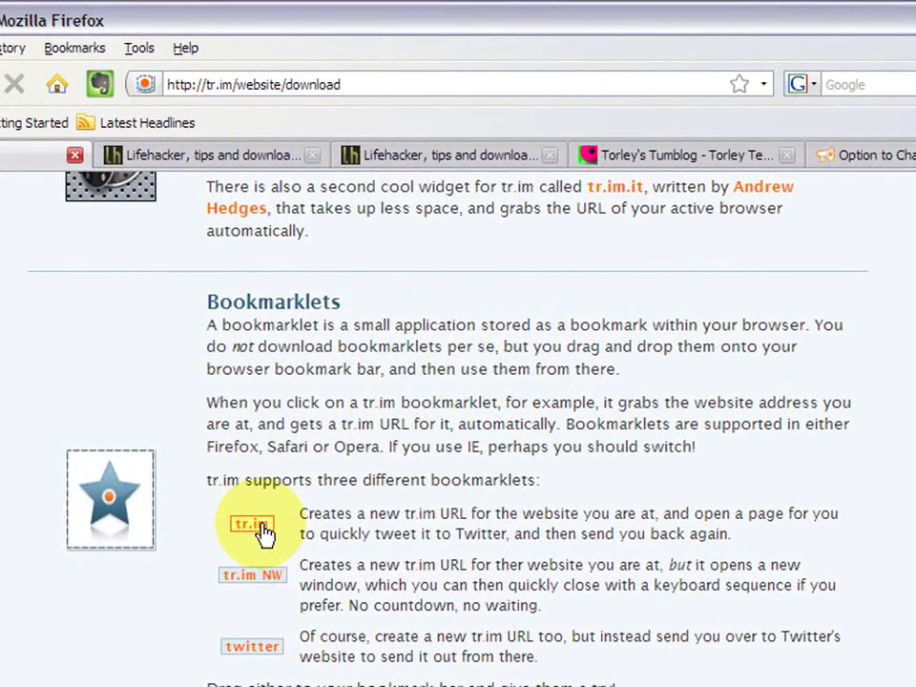
mouse_move(263, 532)
left_mouse_down()
mouse_move(266, 194)
mouse_move(245, 122)
left_mouse_up()
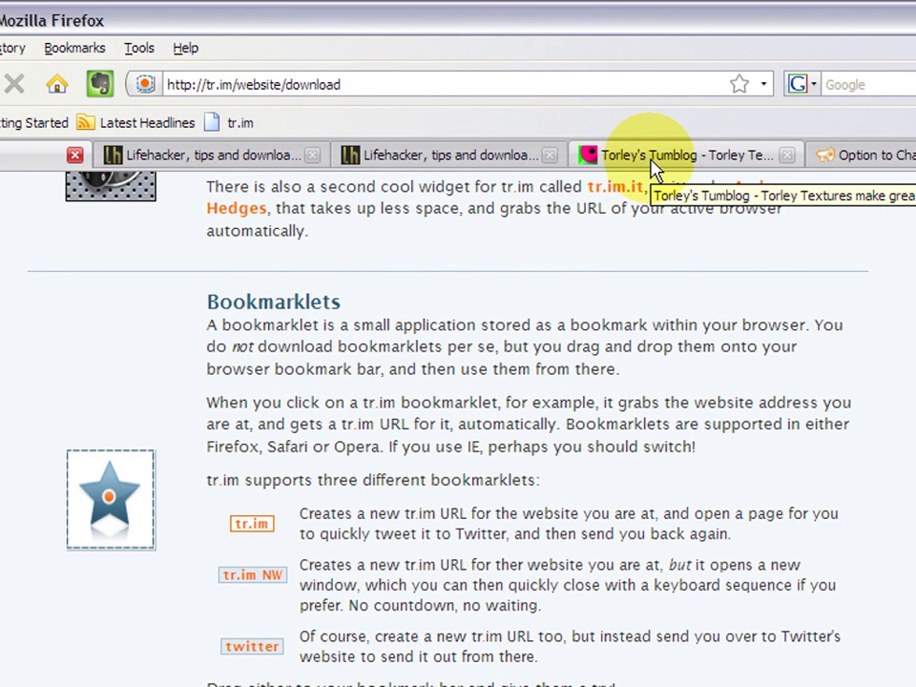
- Open the movie projector video post from the Tumblr blog's home page and shorten its address with the tr.im bookmarklet
left_click(654, 168)
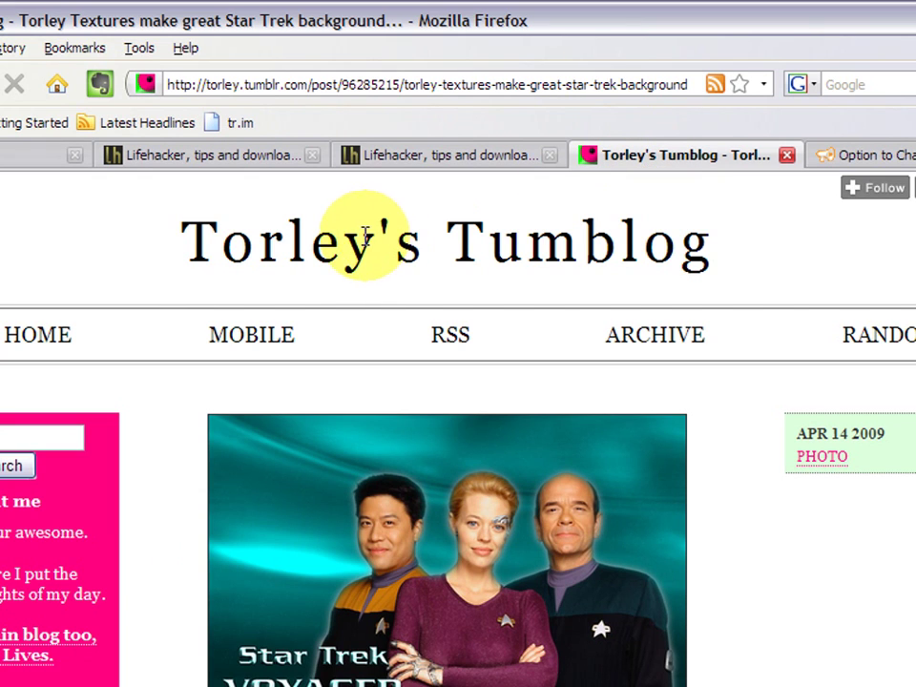
left_click(69, 335)
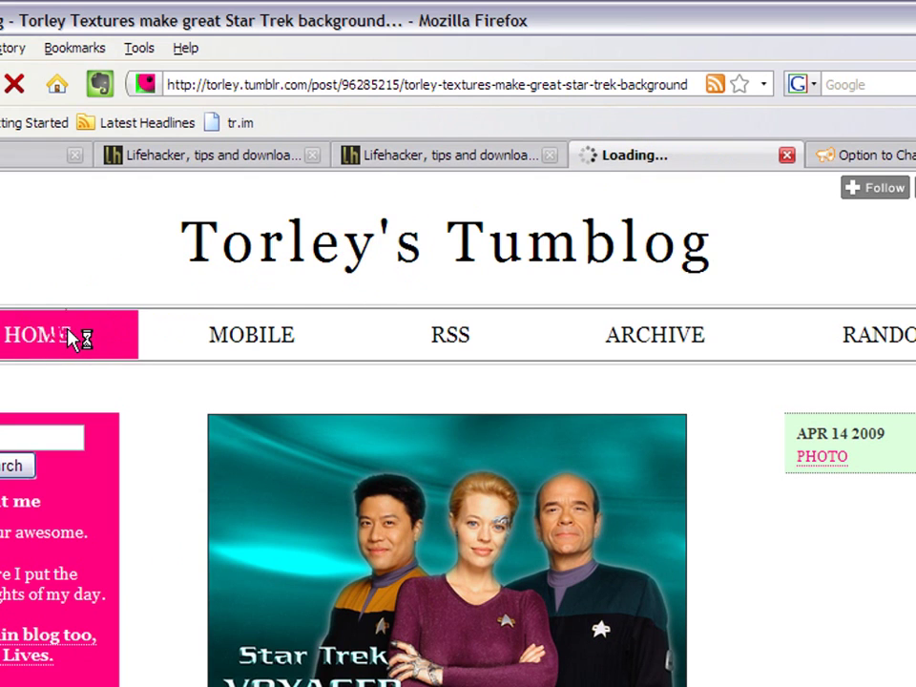
scroll(457, 429, "down", 10)
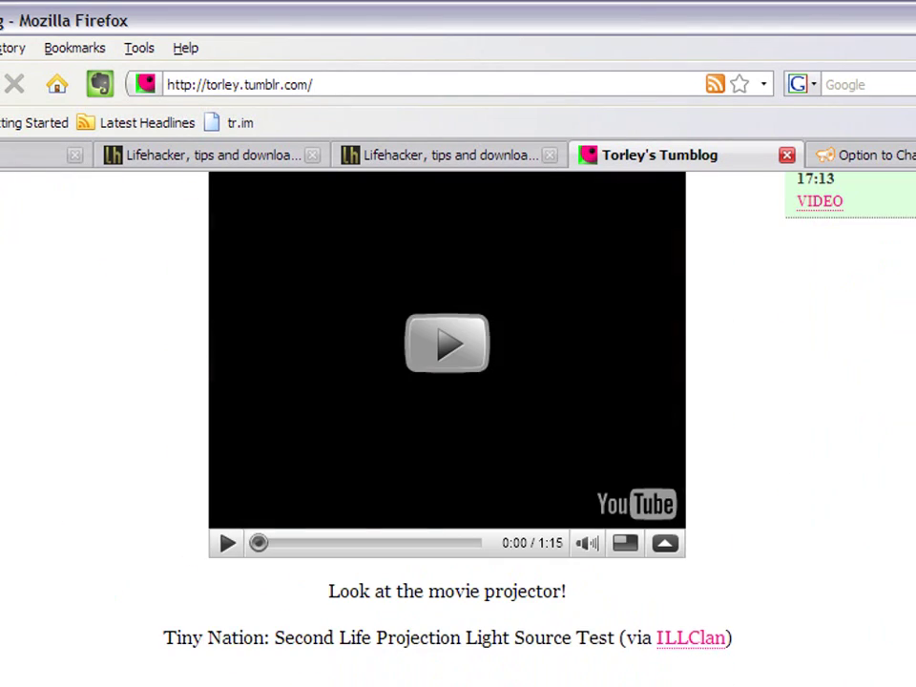
scroll(458, 430, "up", 3)
scroll(458, 430, "down", 4)
left_click(826, 238)
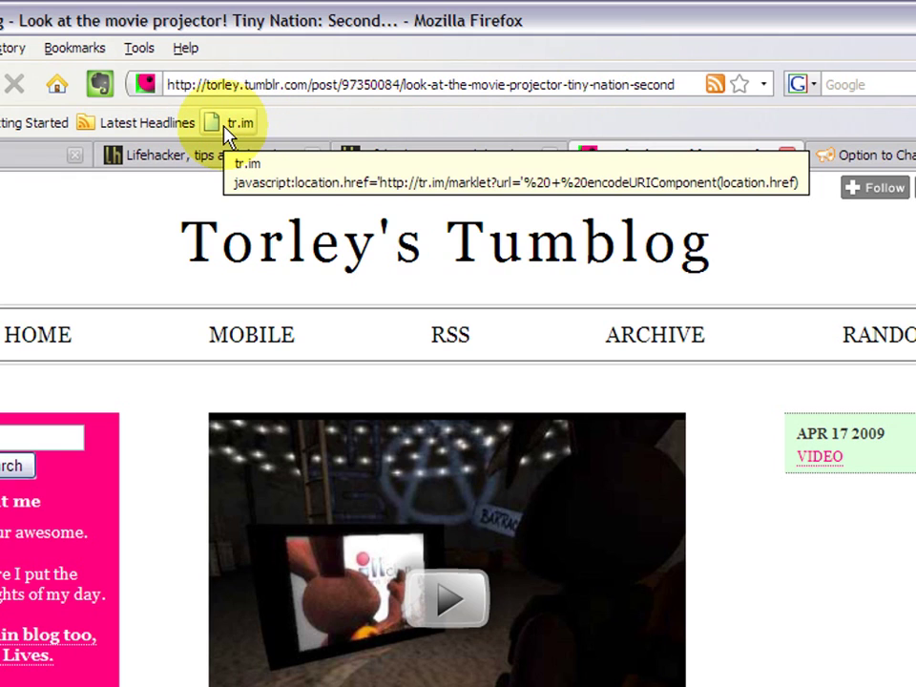
left_click(230, 130)
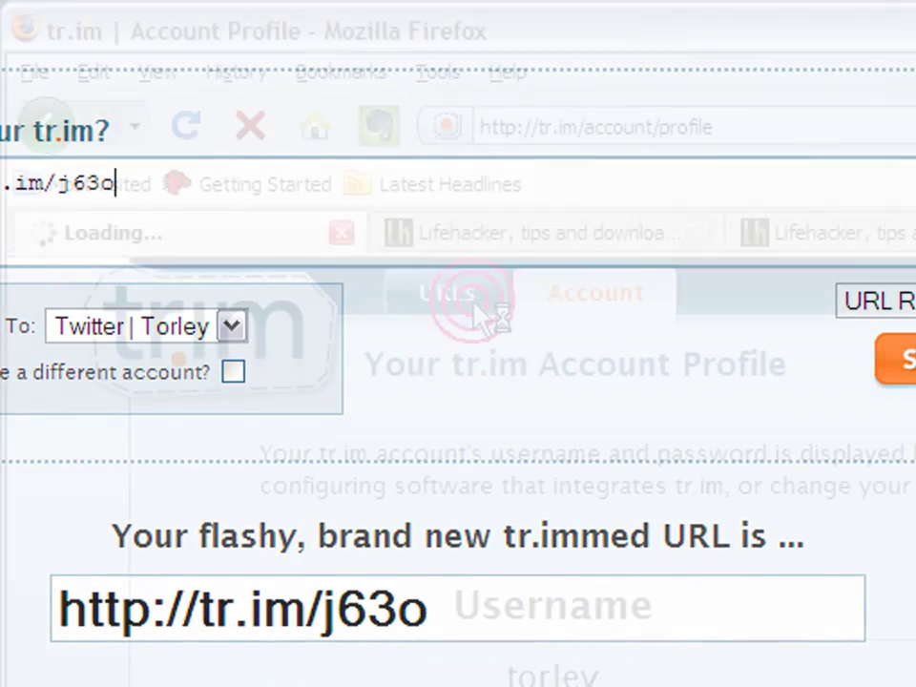
- Go from the account profile to the URL list, and log out of the tr.im account
left_click(474, 301)
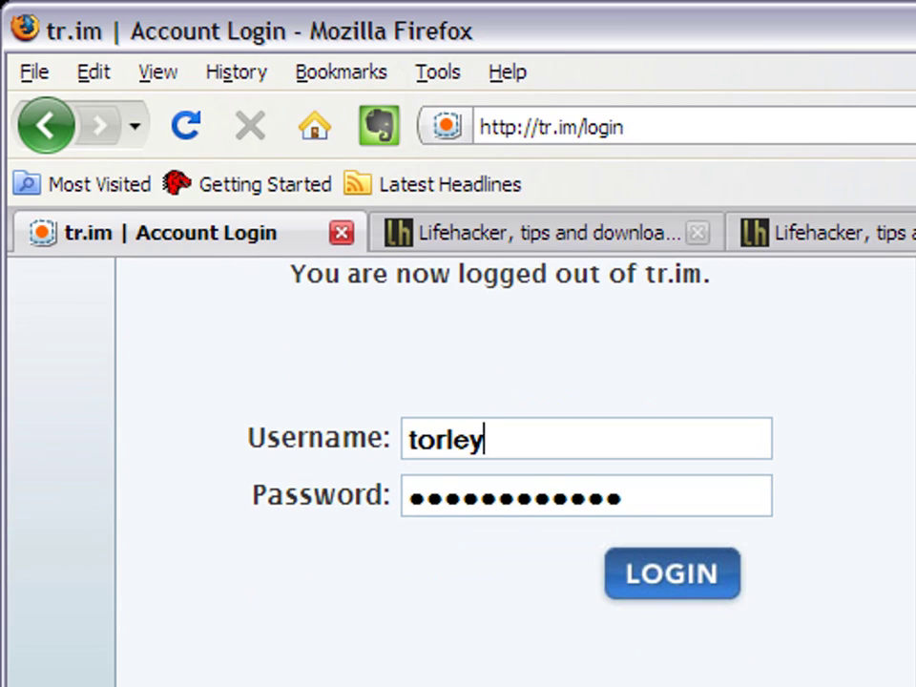
scroll(515, 467, "up", 3)
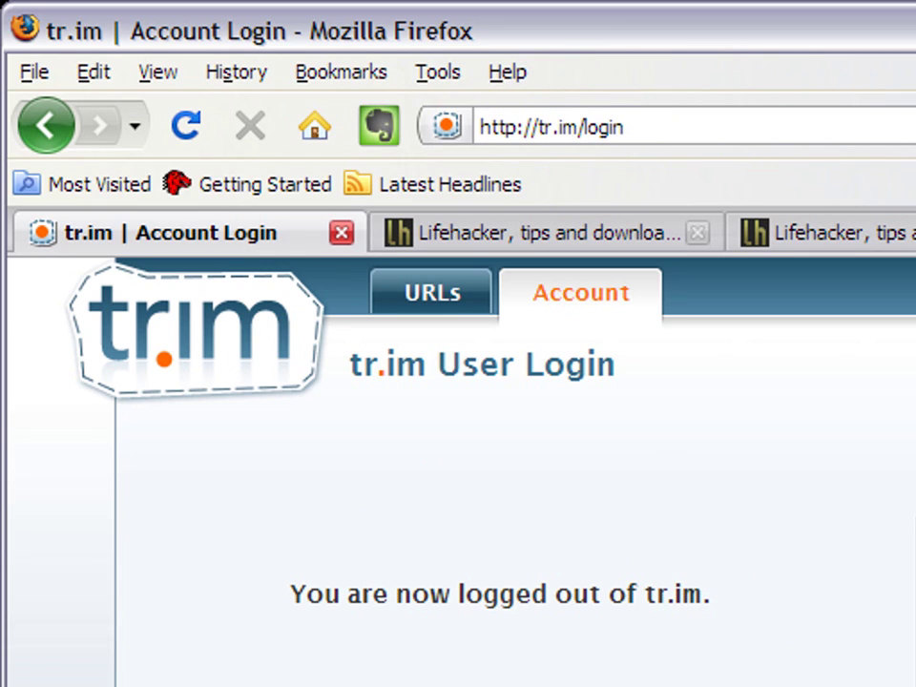
scroll(515, 467, "down", 3)
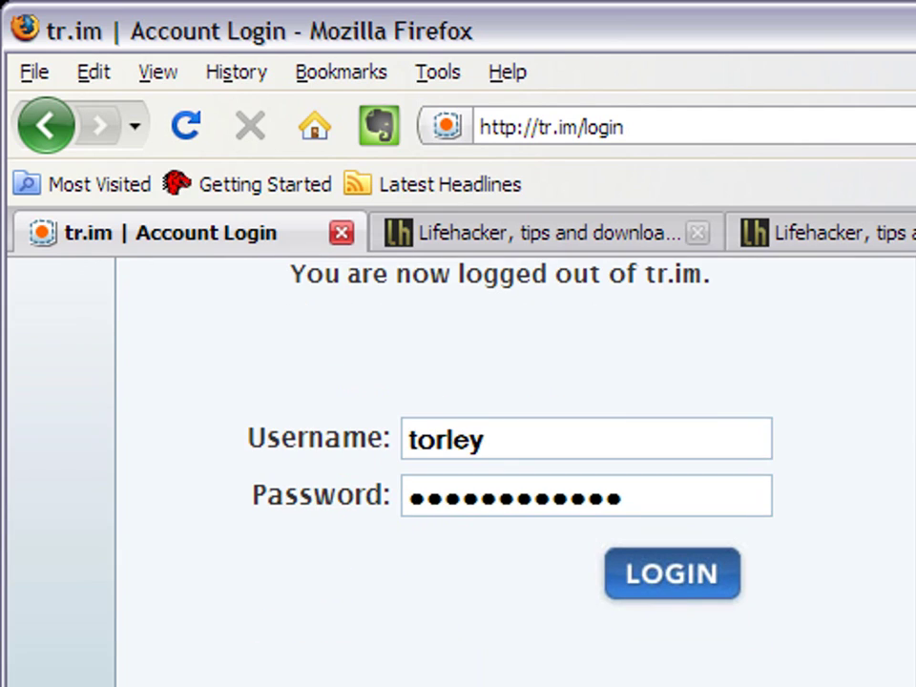
scroll(515, 467, "up", 3)
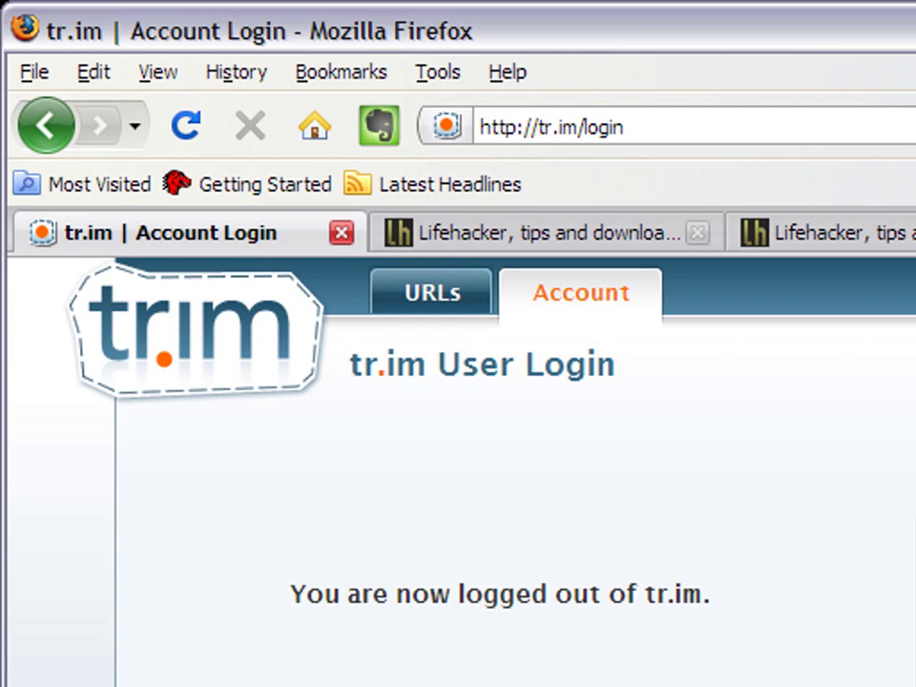